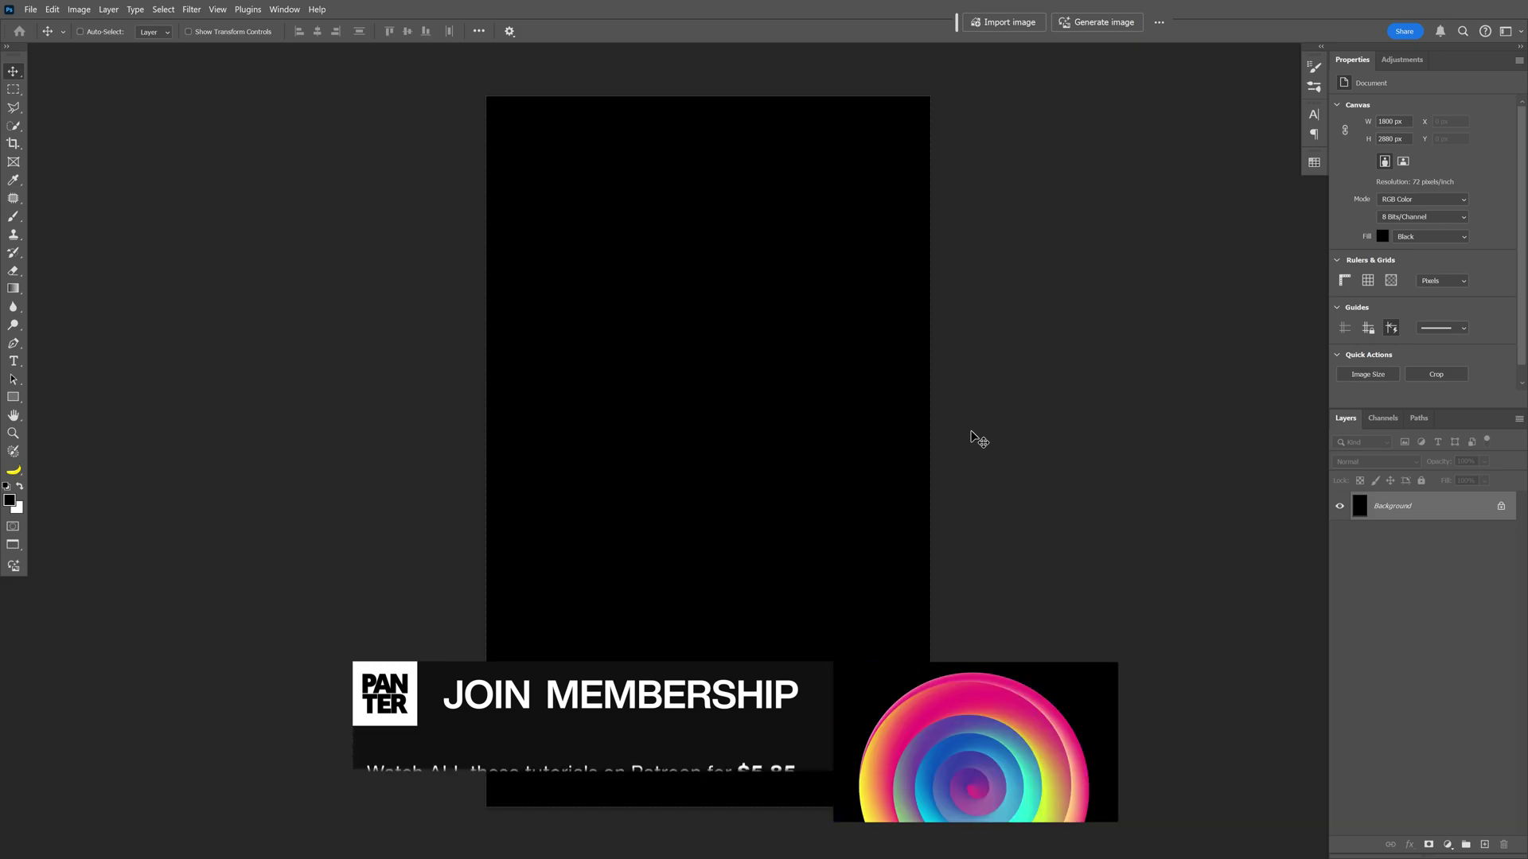
Check the canvas height in the Image Size dialog and confirm it.
key(ctrl+alt+i)
click(774, 447)
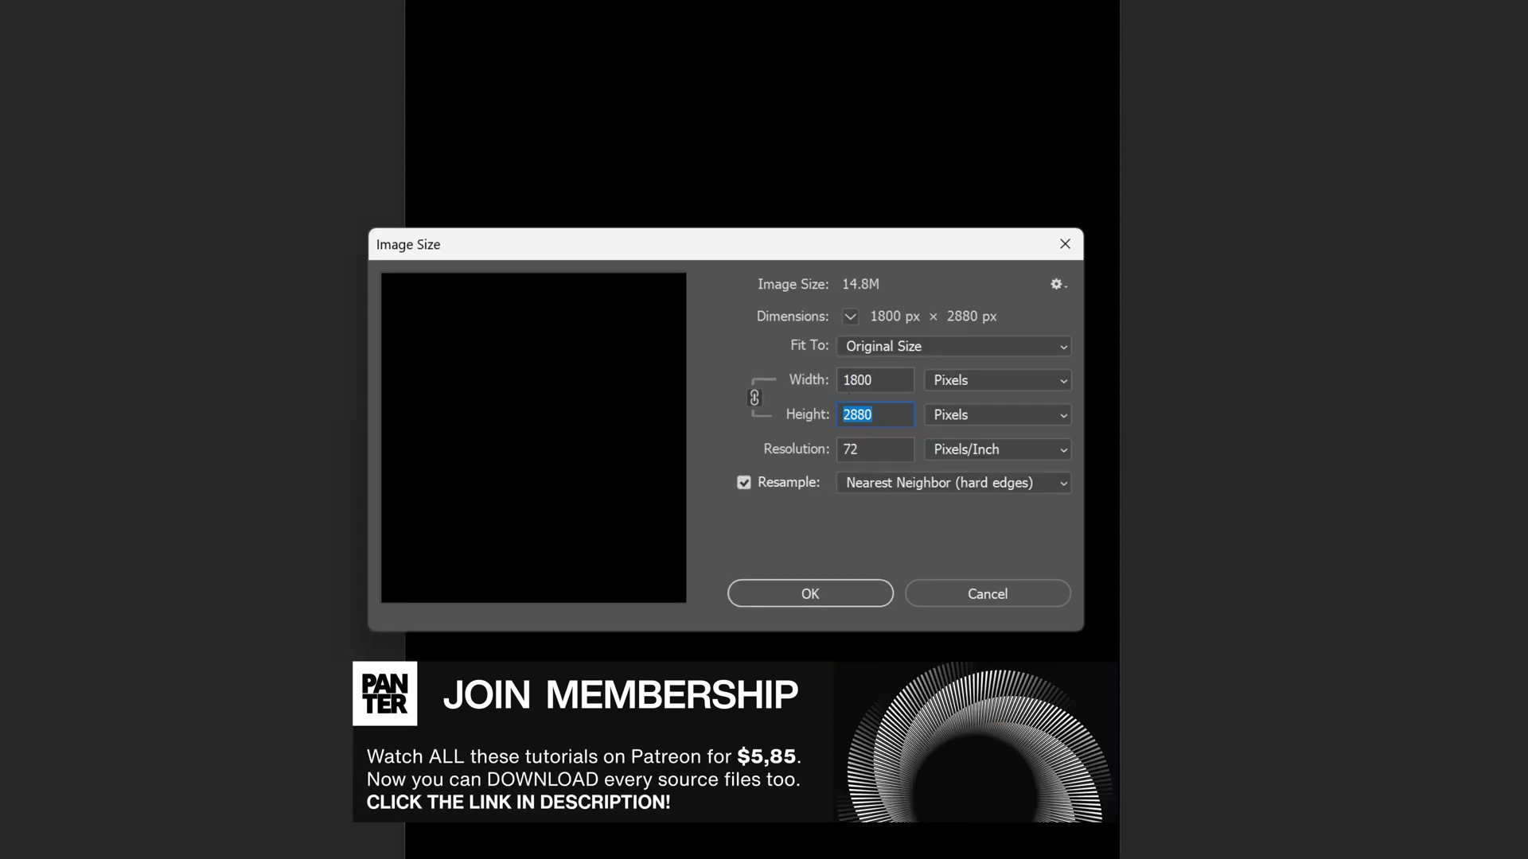
click(810, 593)
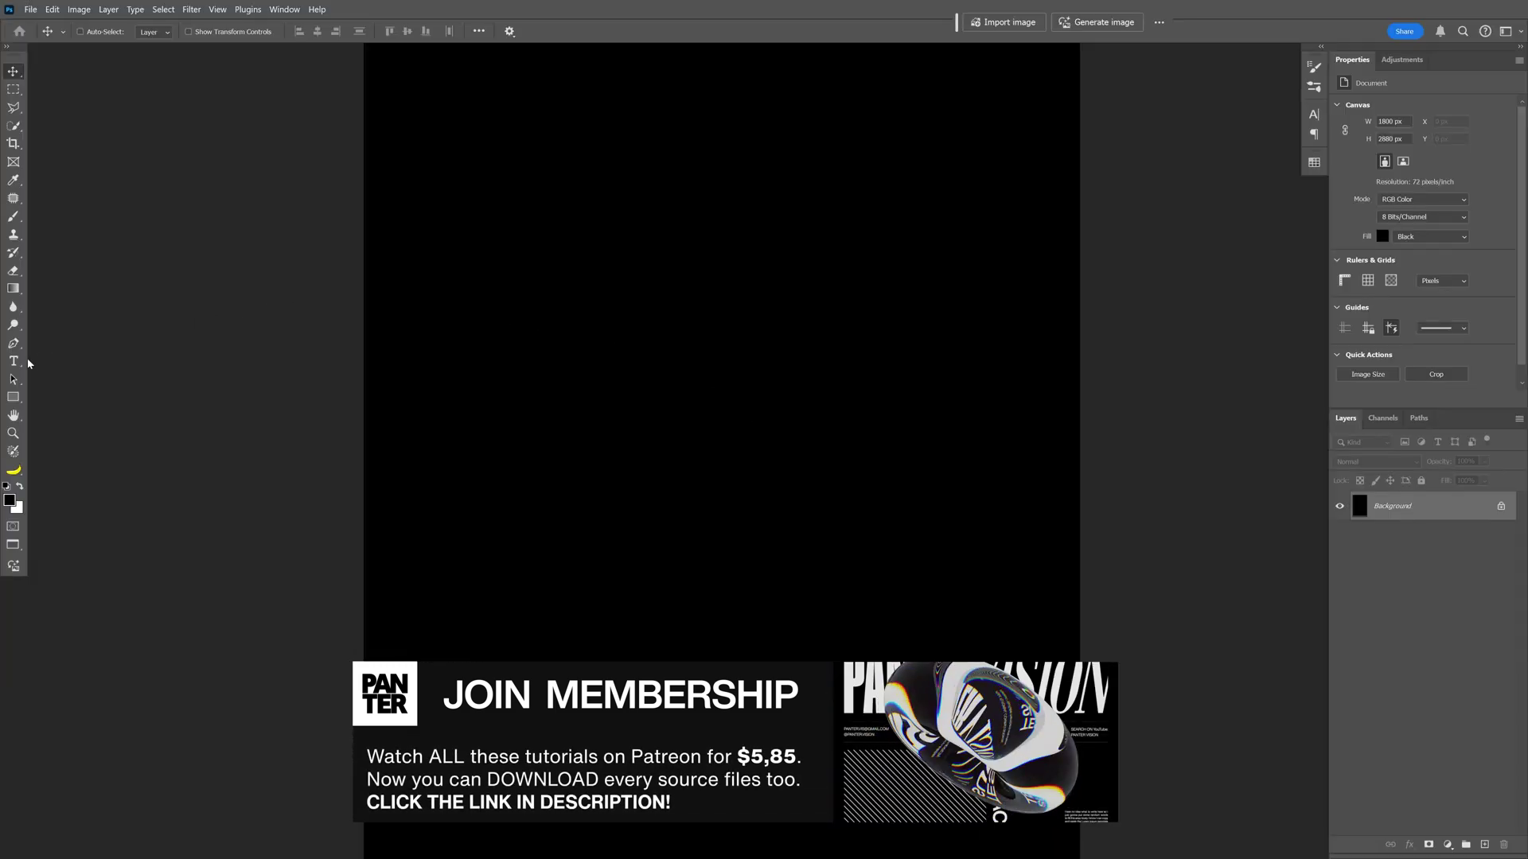
Type a white 3 on the canvas and scale it to about 395 × 702 px, centred.
click(16, 362)
click(686, 384)
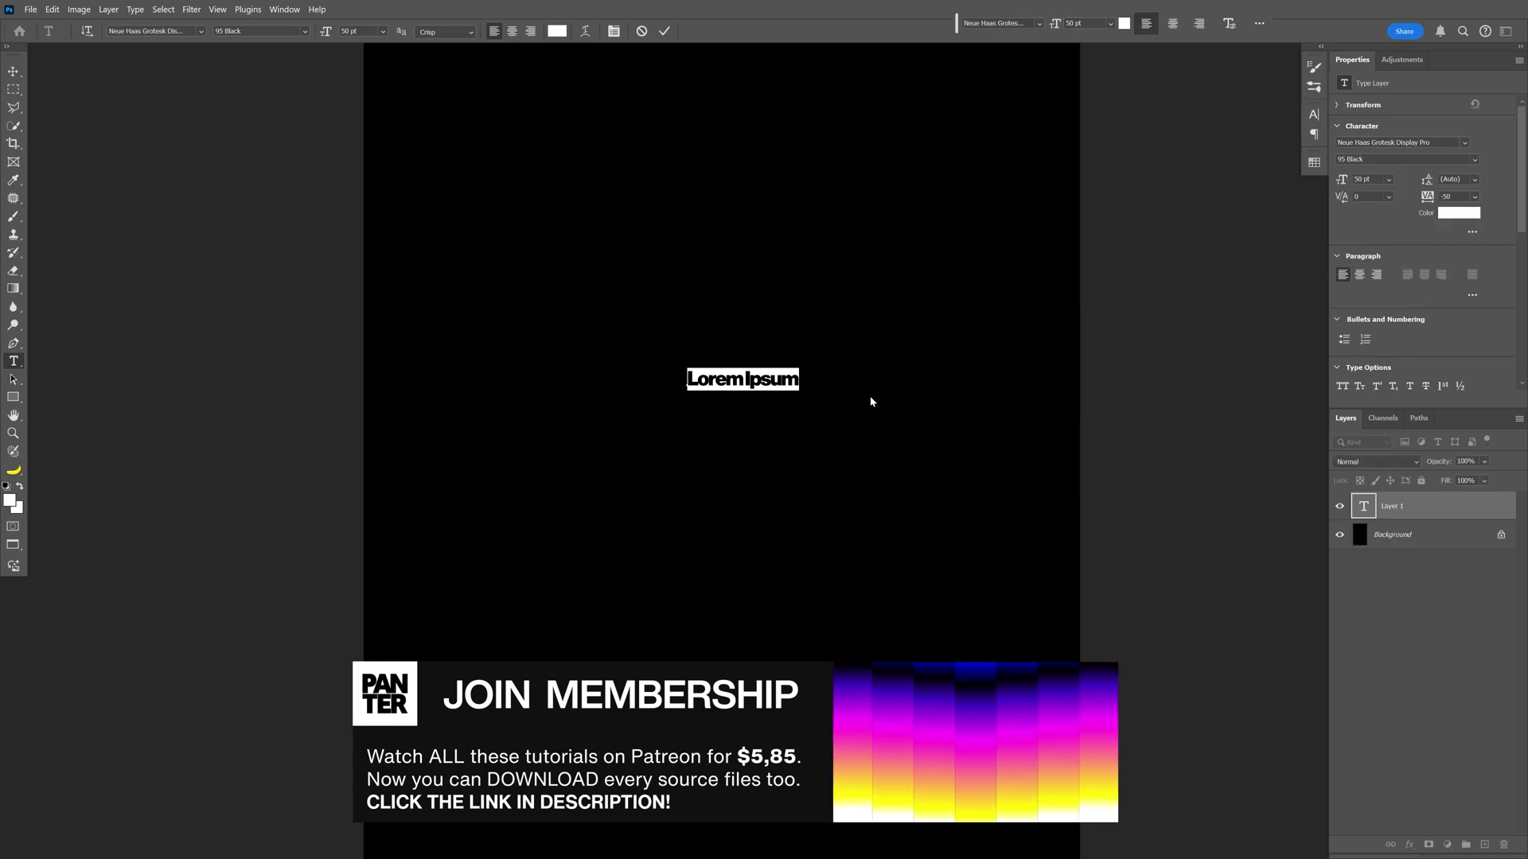
text(3)
key(ctrl+Return)
key(ctrl+t)
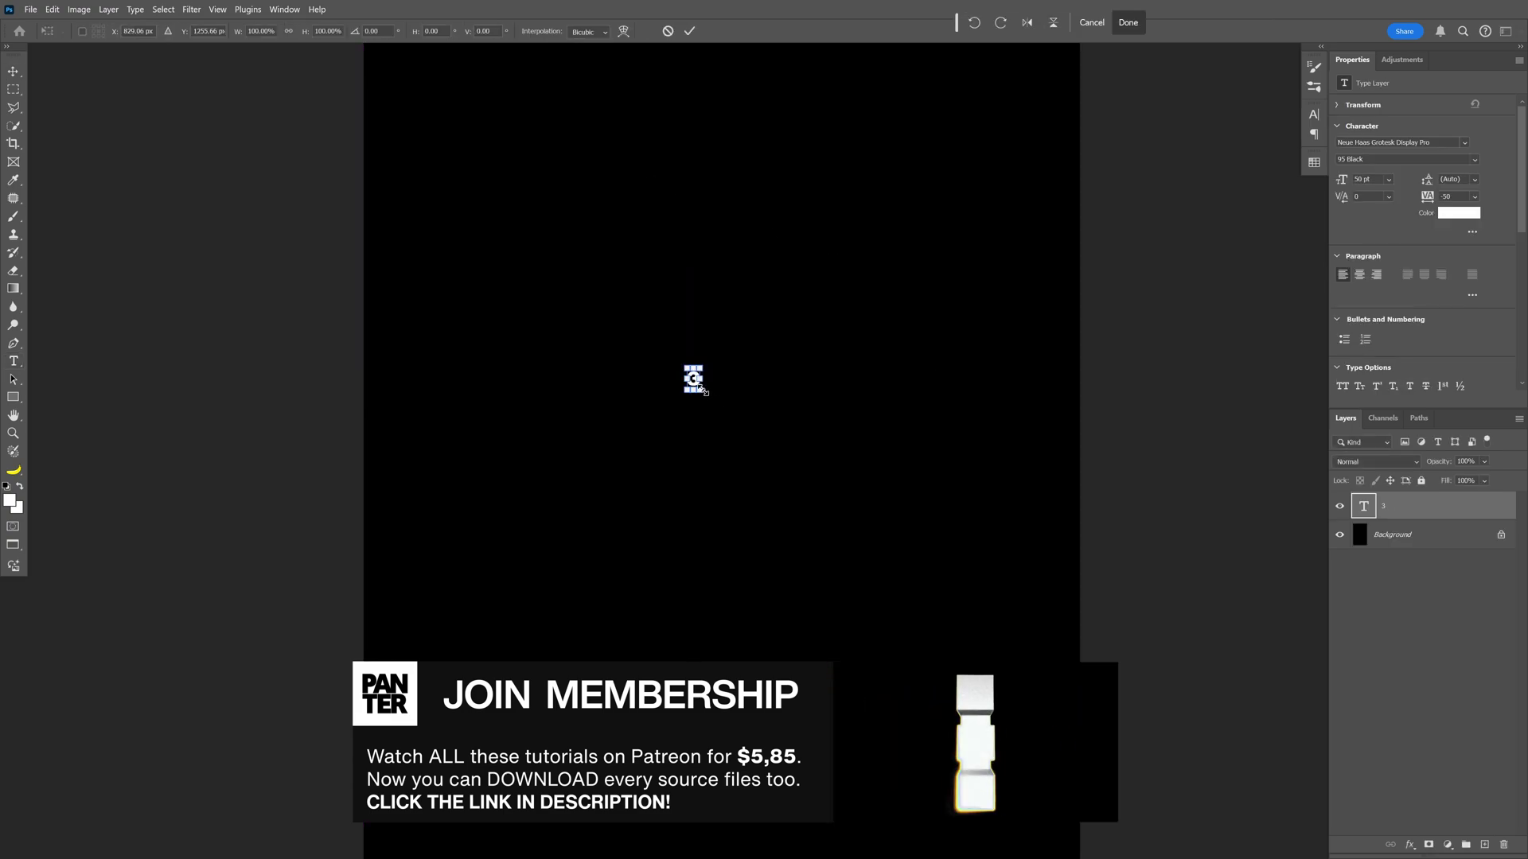
drag(705, 392, 782, 412)
Commit the enlarged 3 and start a Path Blur from the Blur Gallery.
key(Return)
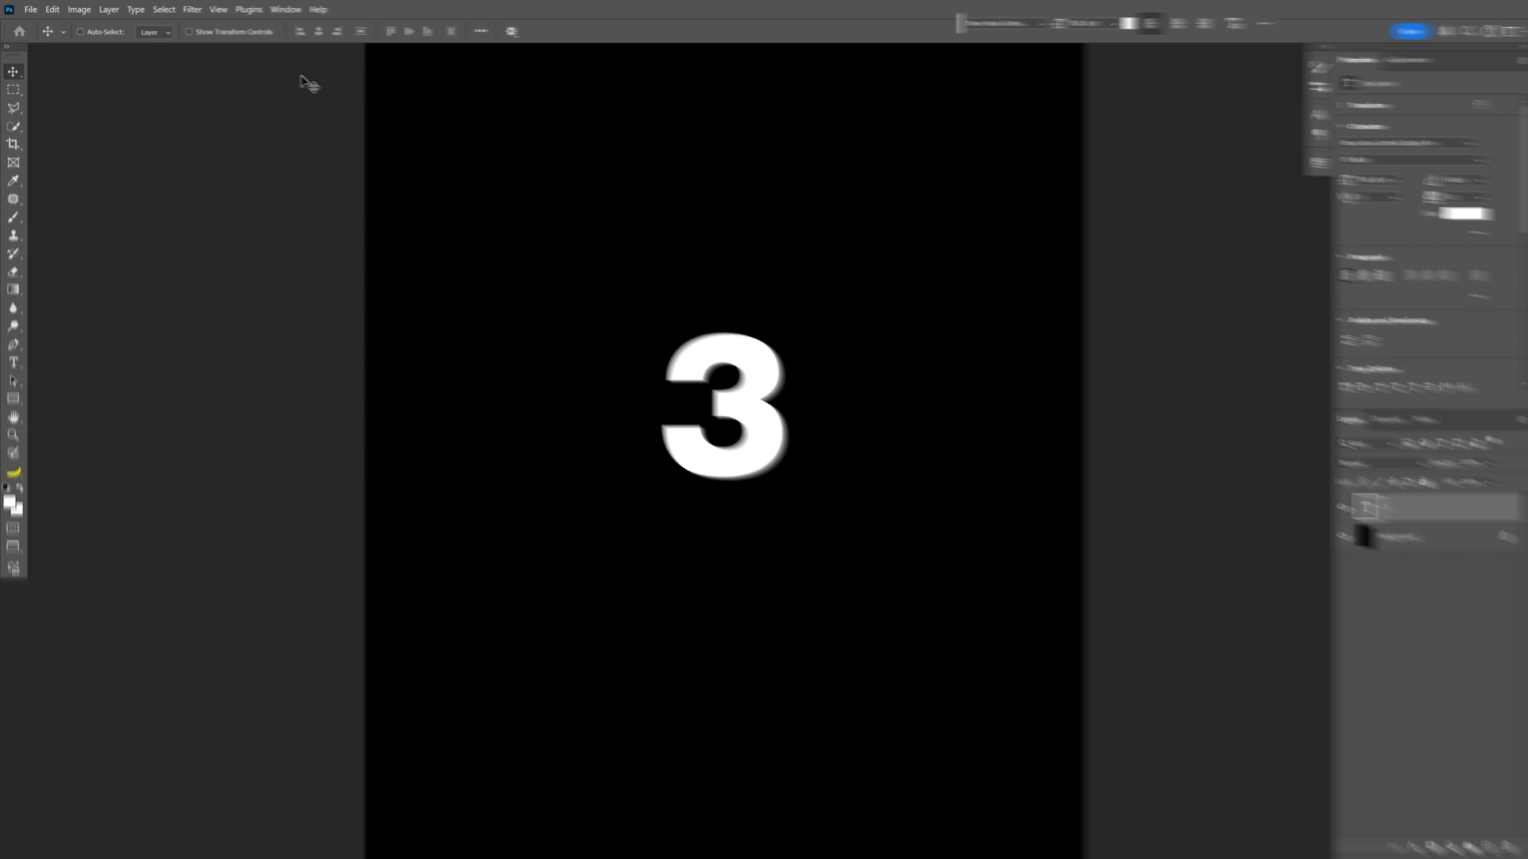
click(196, 10)
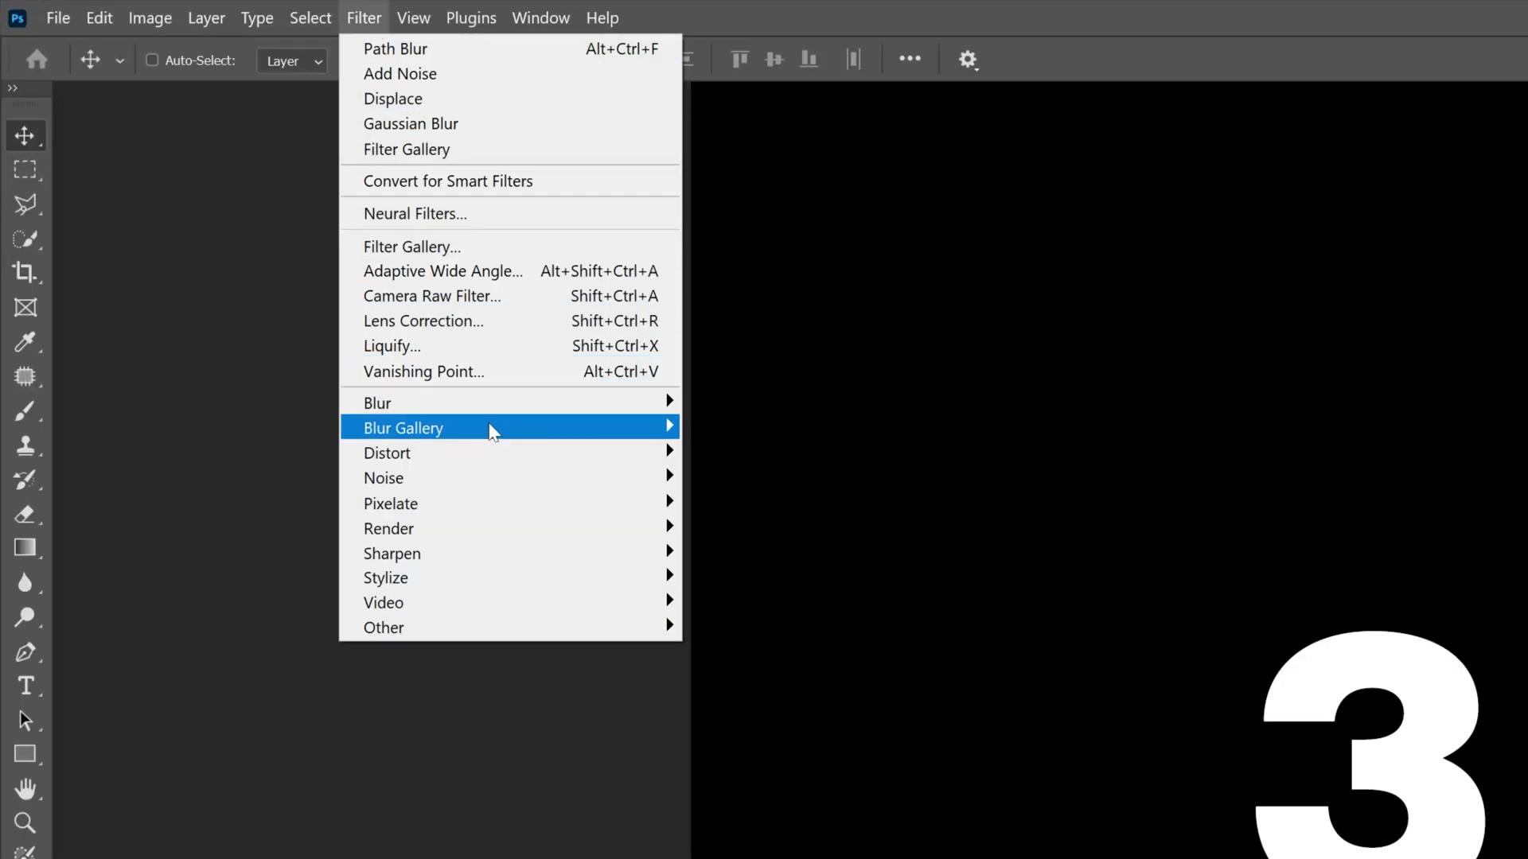
mouse_move(494, 432)
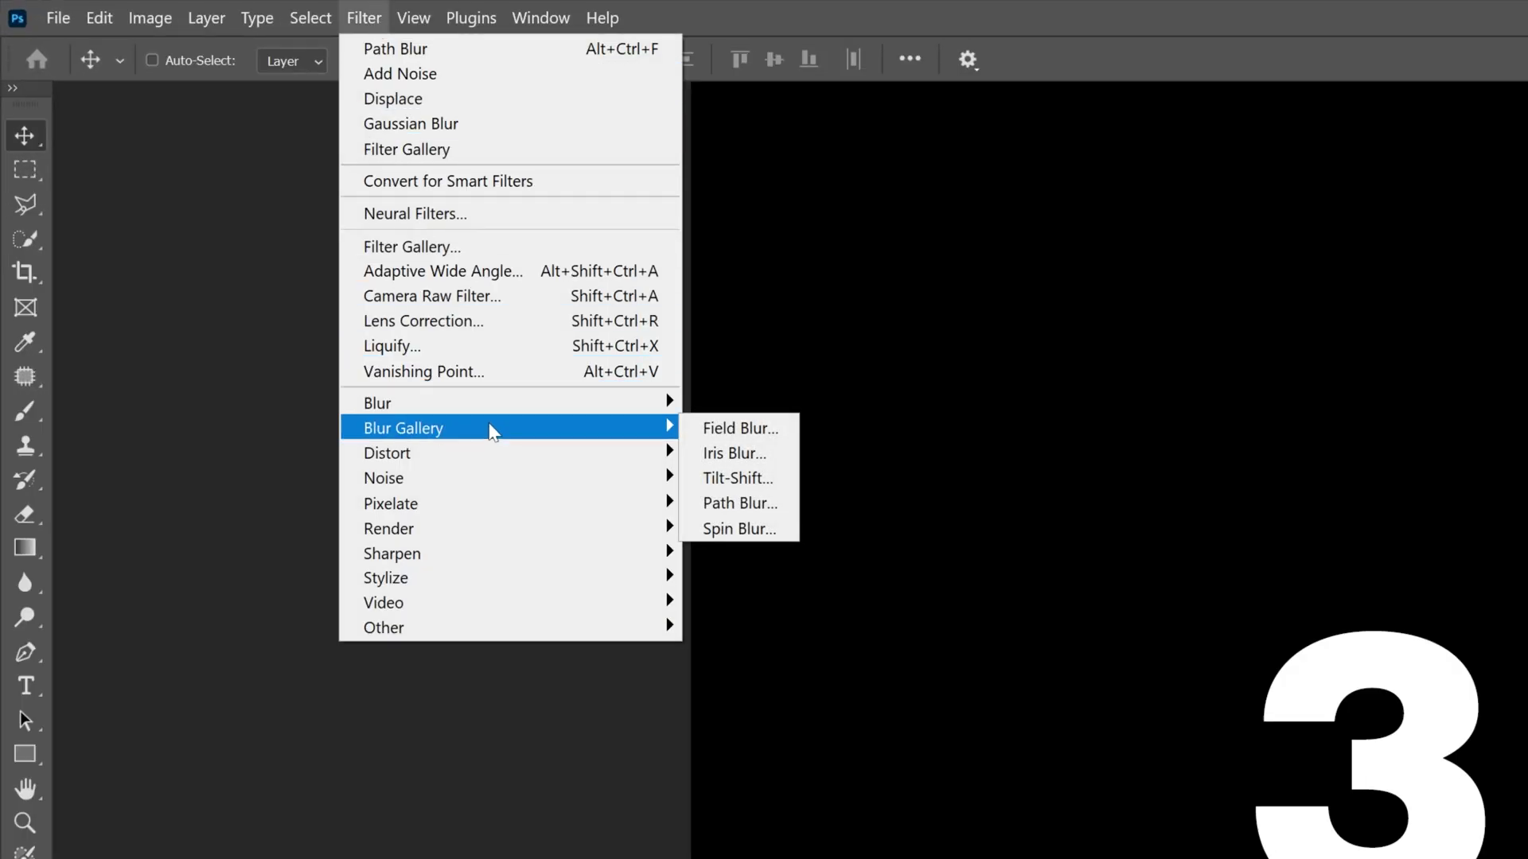
click(788, 509)
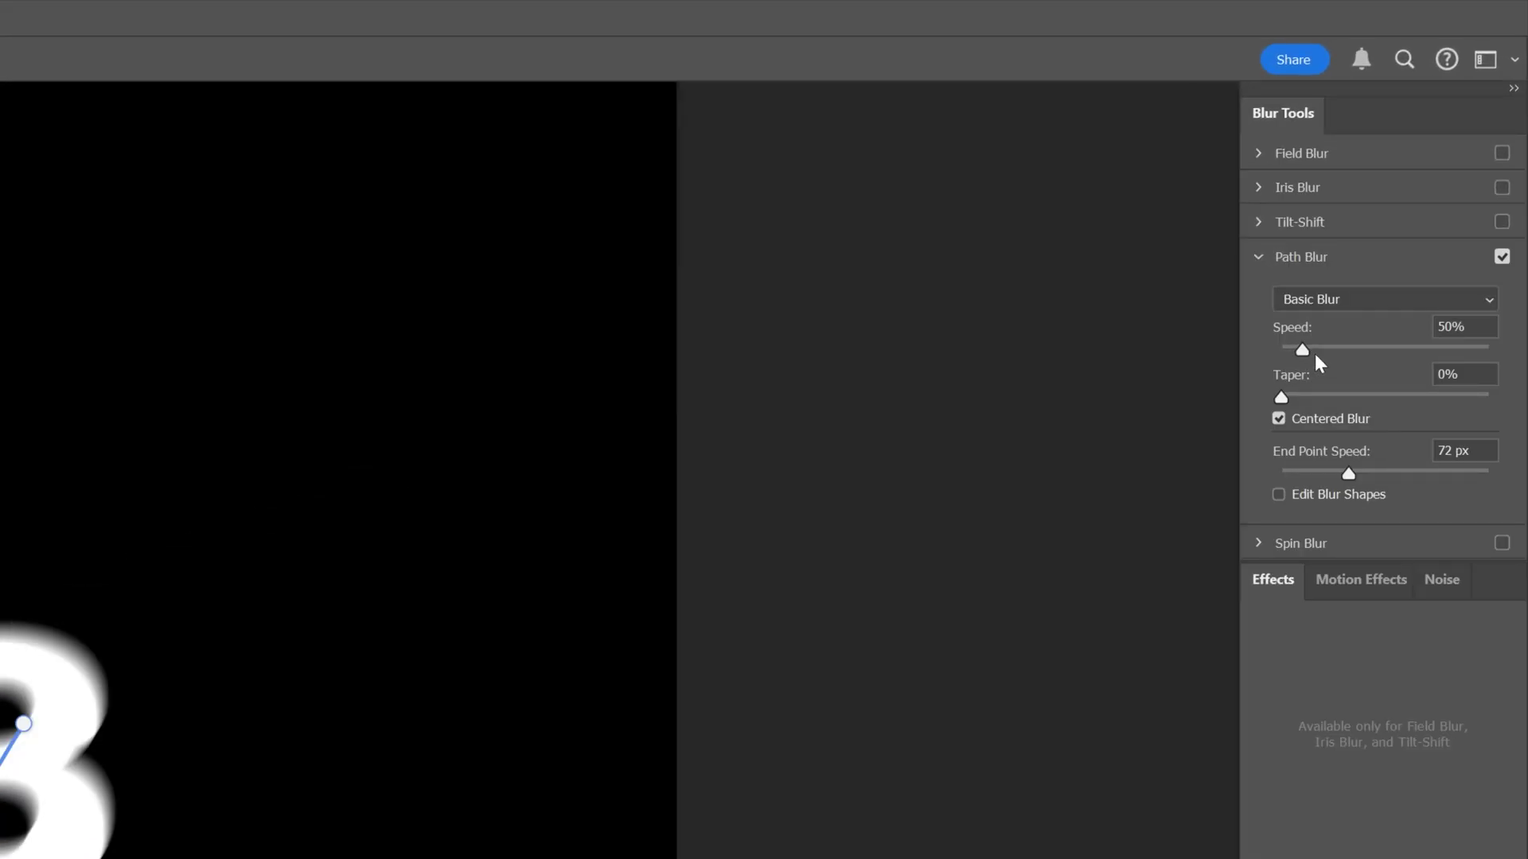
Set Path Blur speed to 411% and taper to 27%, uncheck Centered Blur, and raise End Point Speed.
drag(1312, 352, 1450, 355)
drag(1281, 396, 1416, 398)
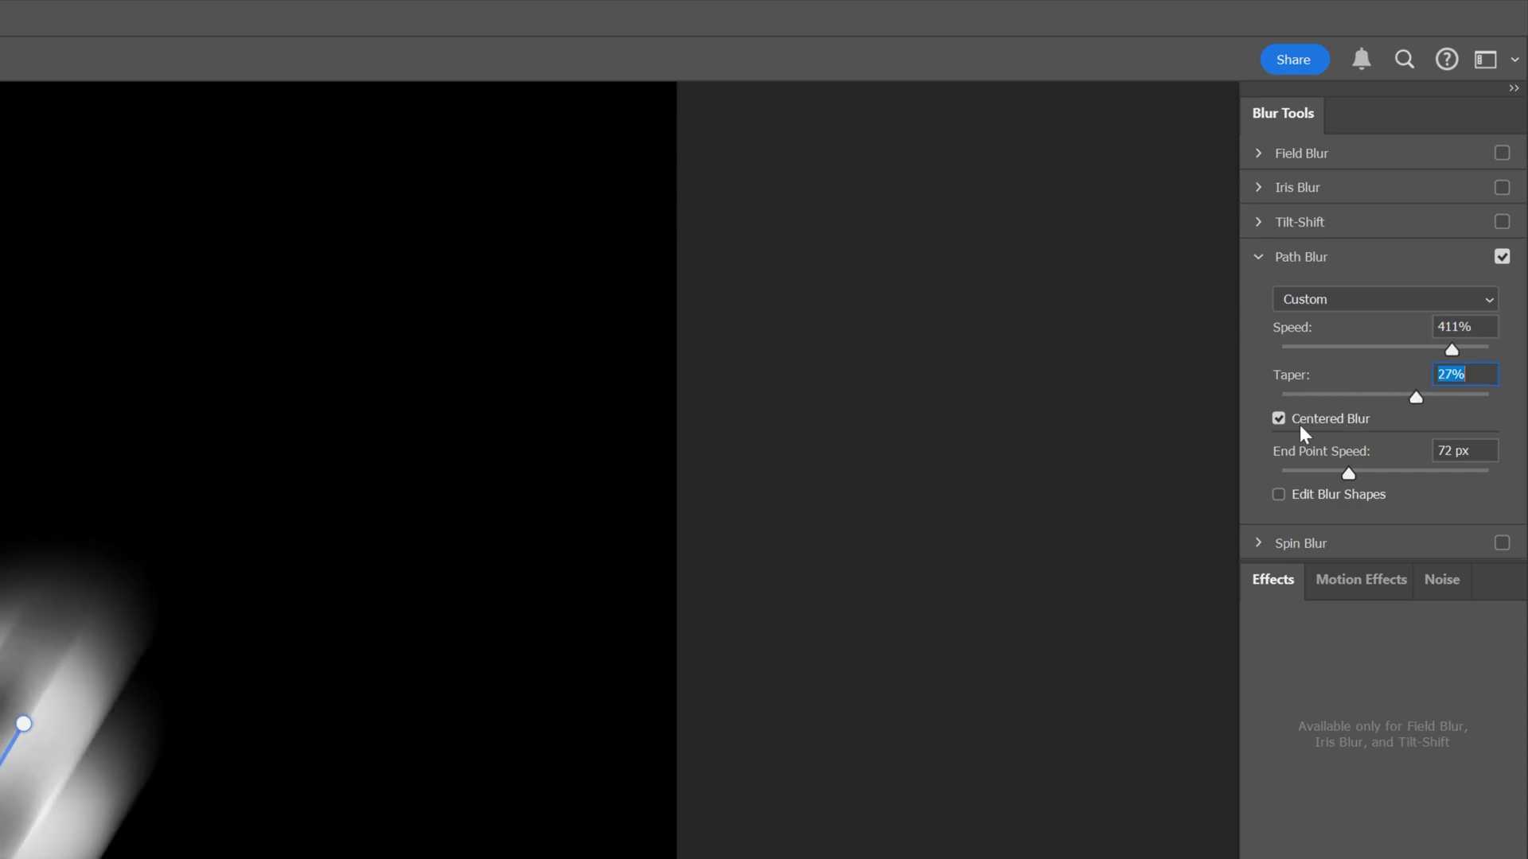
click(1278, 419)
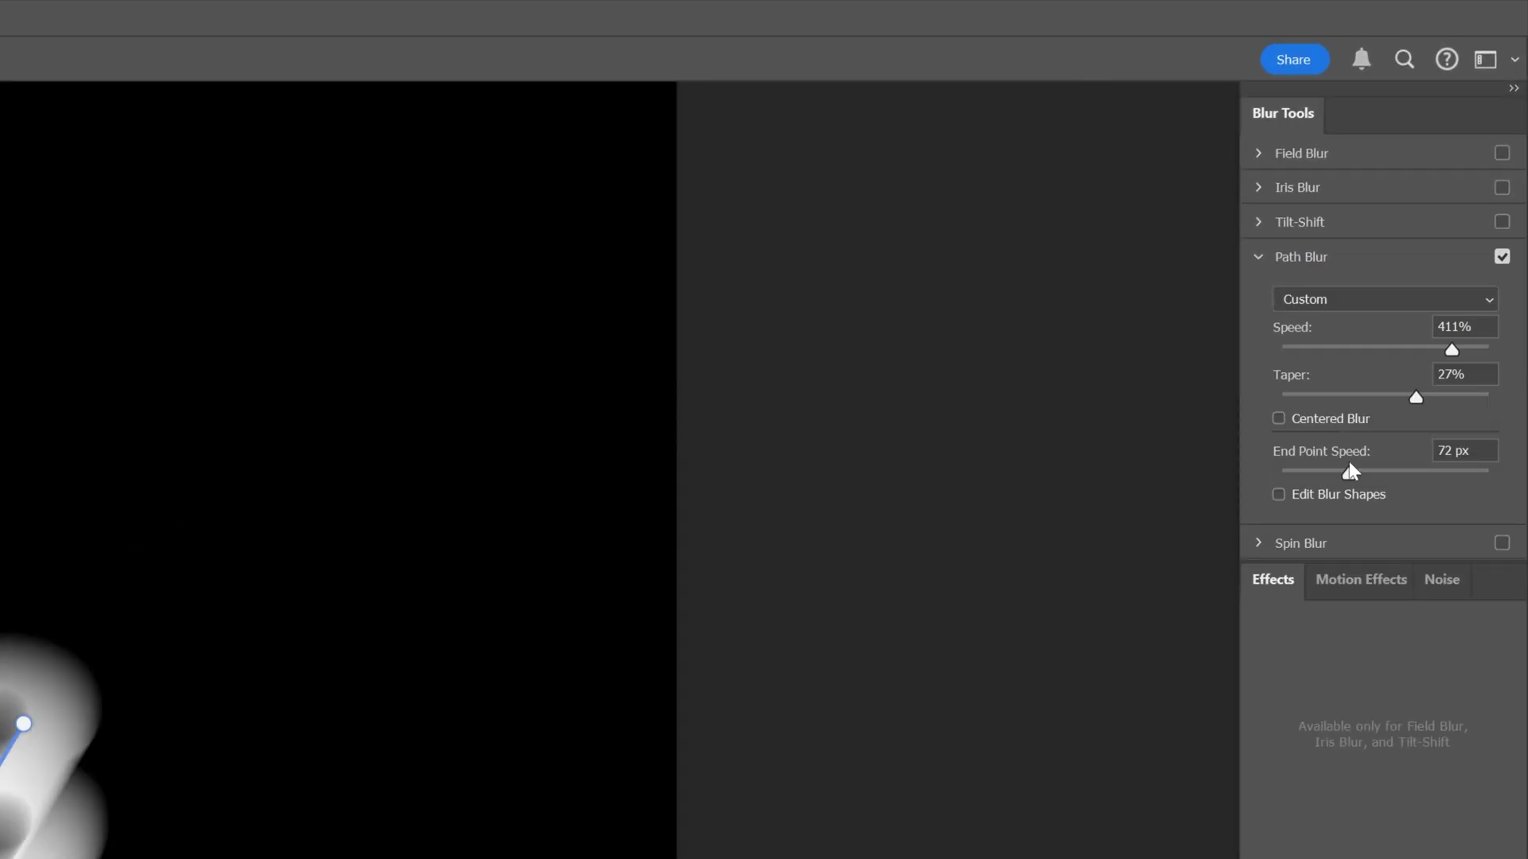
drag(1348, 475, 1407, 476)
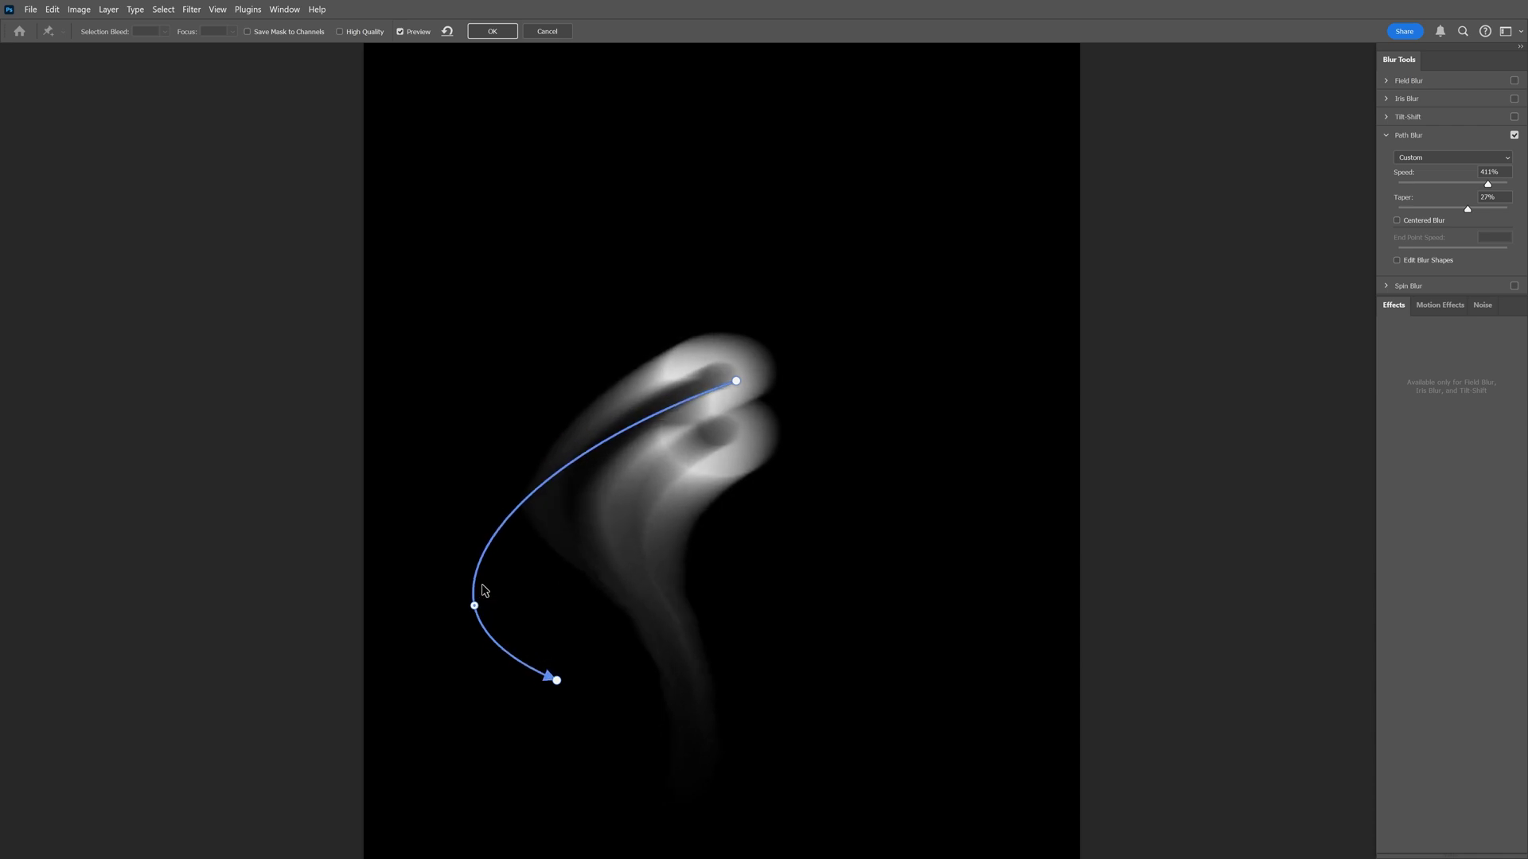
Bend the blur path into a curve, extend its end point rightward, and apply the blur.
drag(484, 590, 502, 549)
click(557, 682)
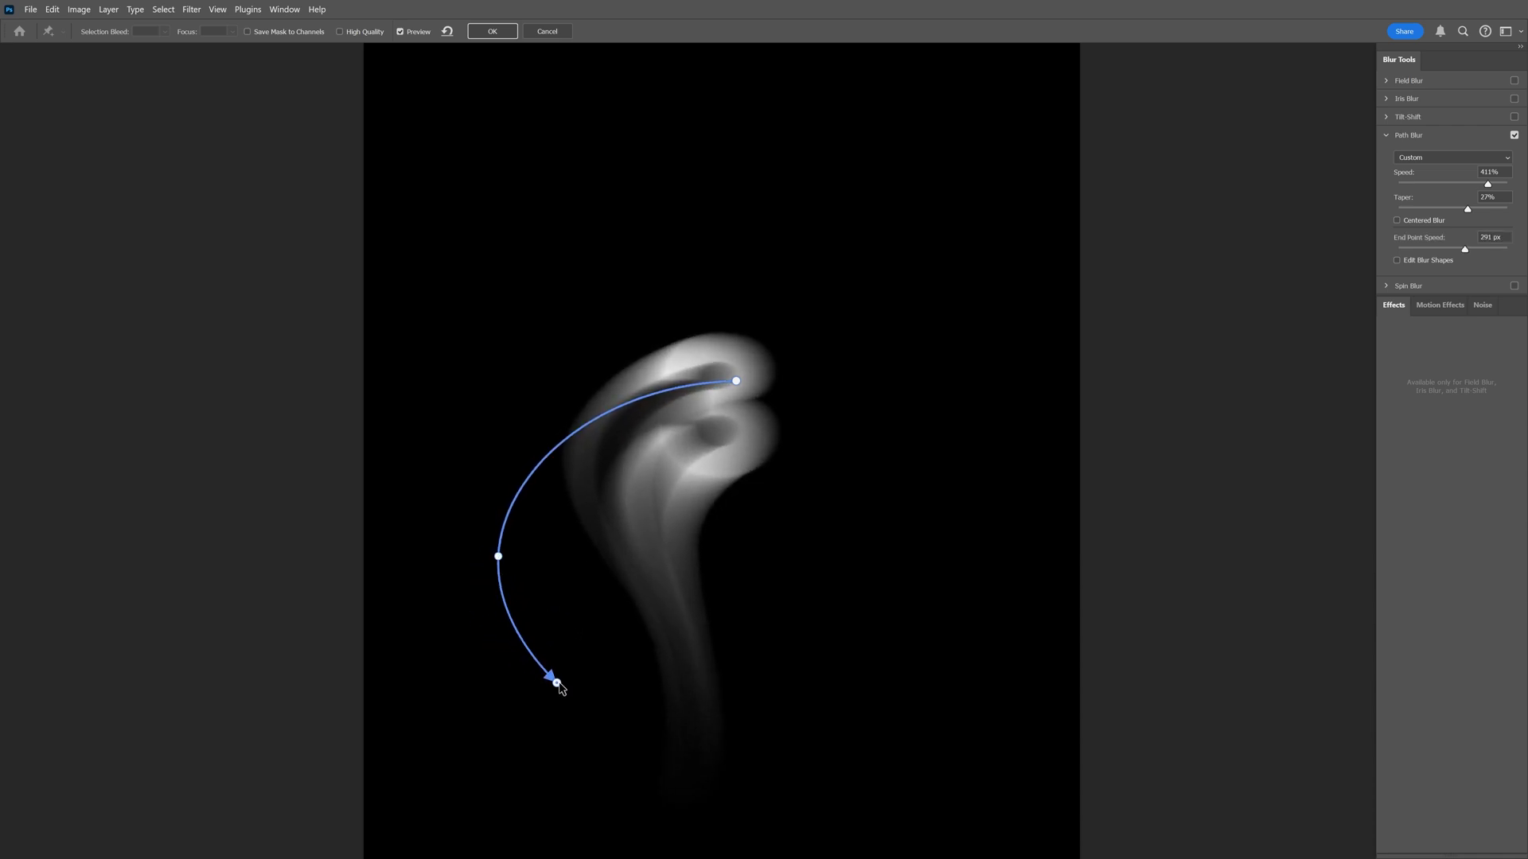
mouse_move(557, 683)
mouse_down()
mouse_move(643, 693)
mouse_move(604, 706)
mouse_move(577, 678)
mouse_up()
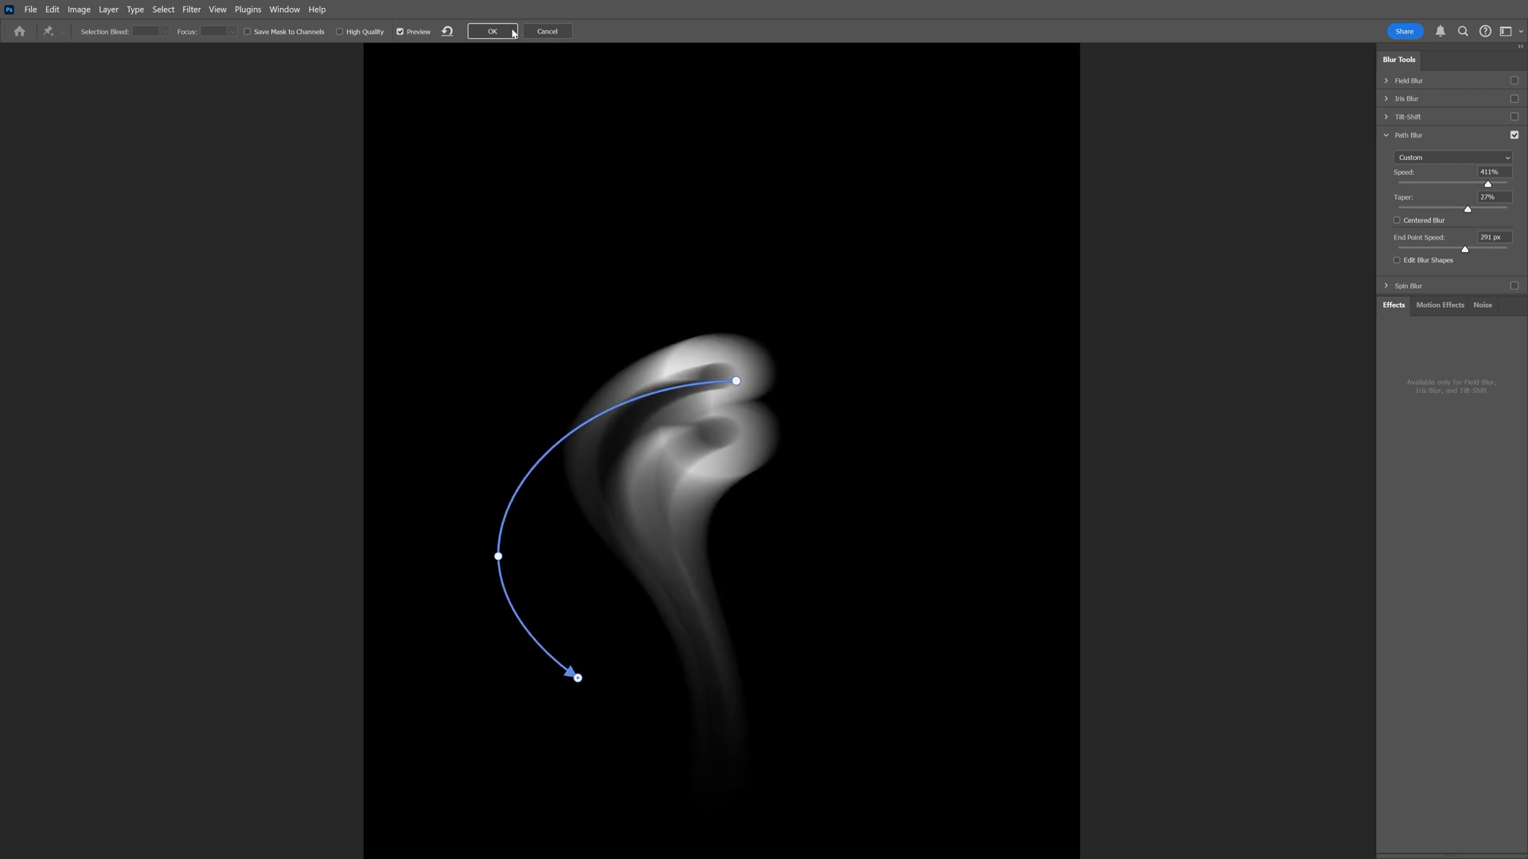
click(492, 31)
Move the smoke trail up, duplicate it, and lower the copy's path blur speed to 121%.
drag(716, 395, 733, 324)
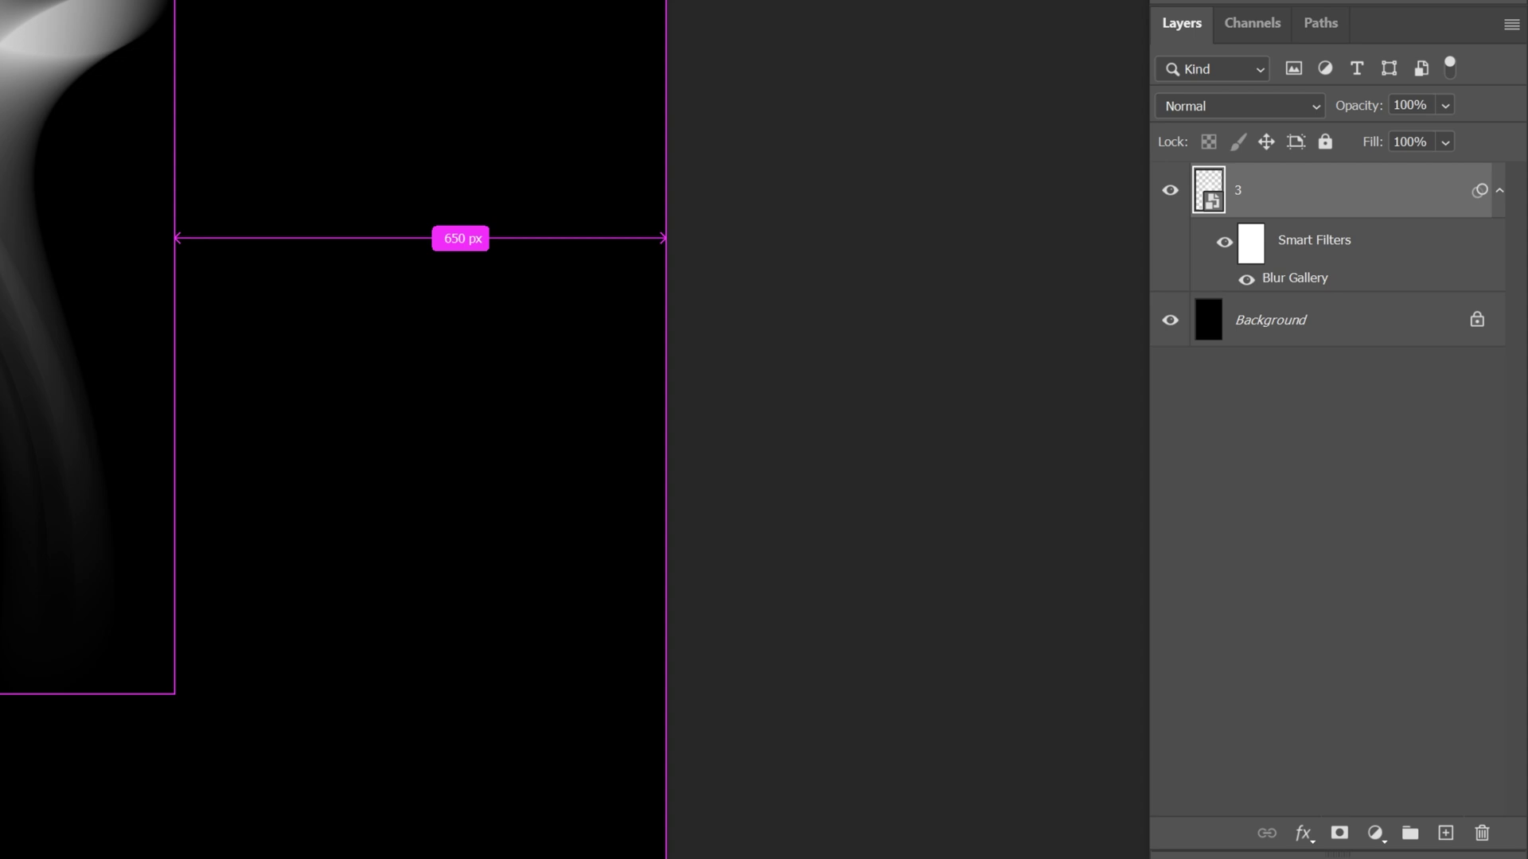
key(ctrl+j)
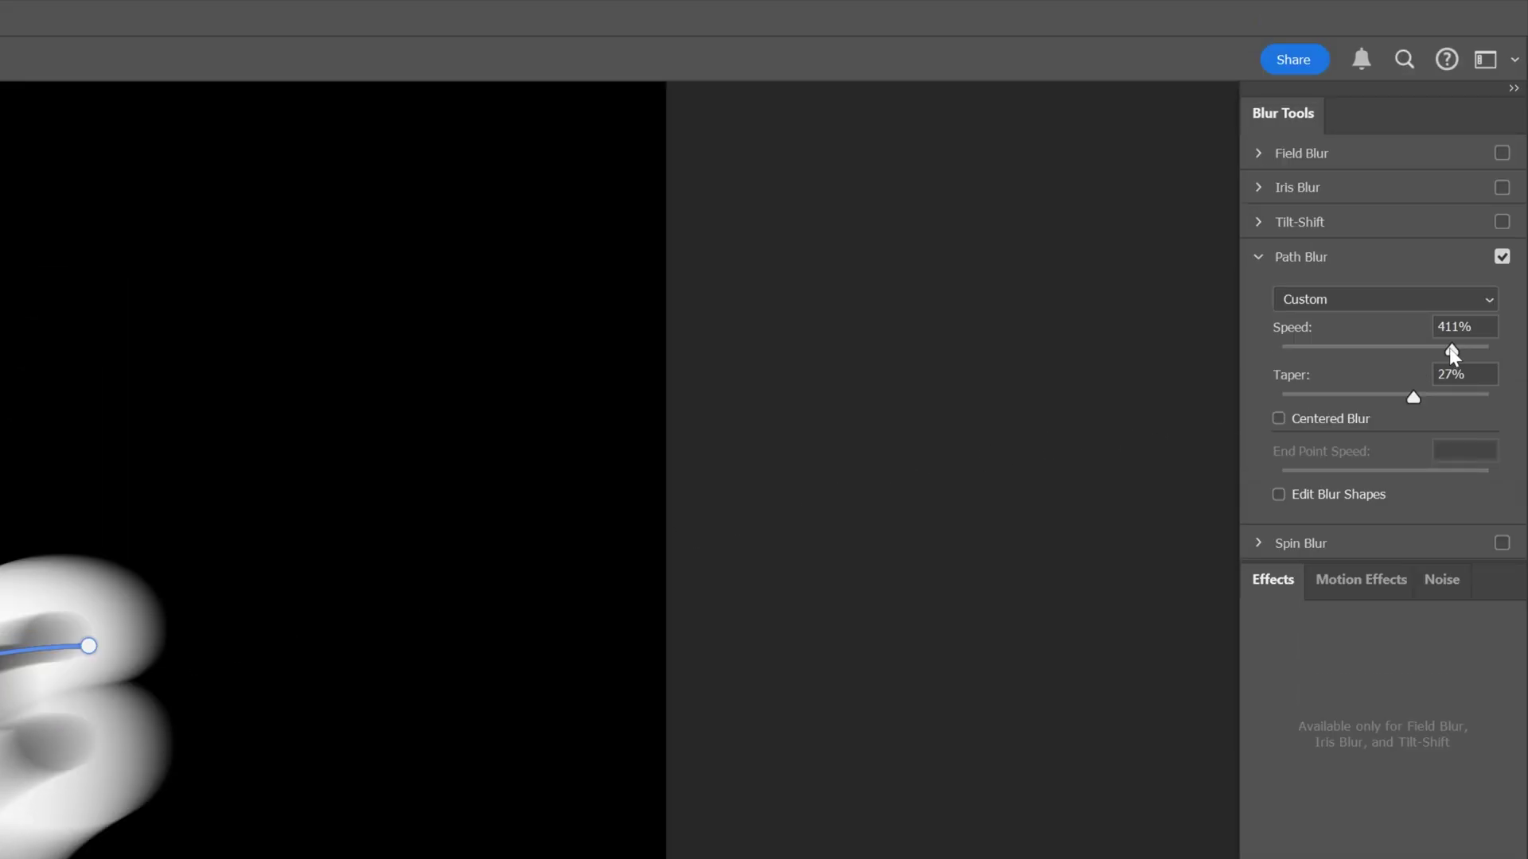
drag(1451, 351, 1335, 352)
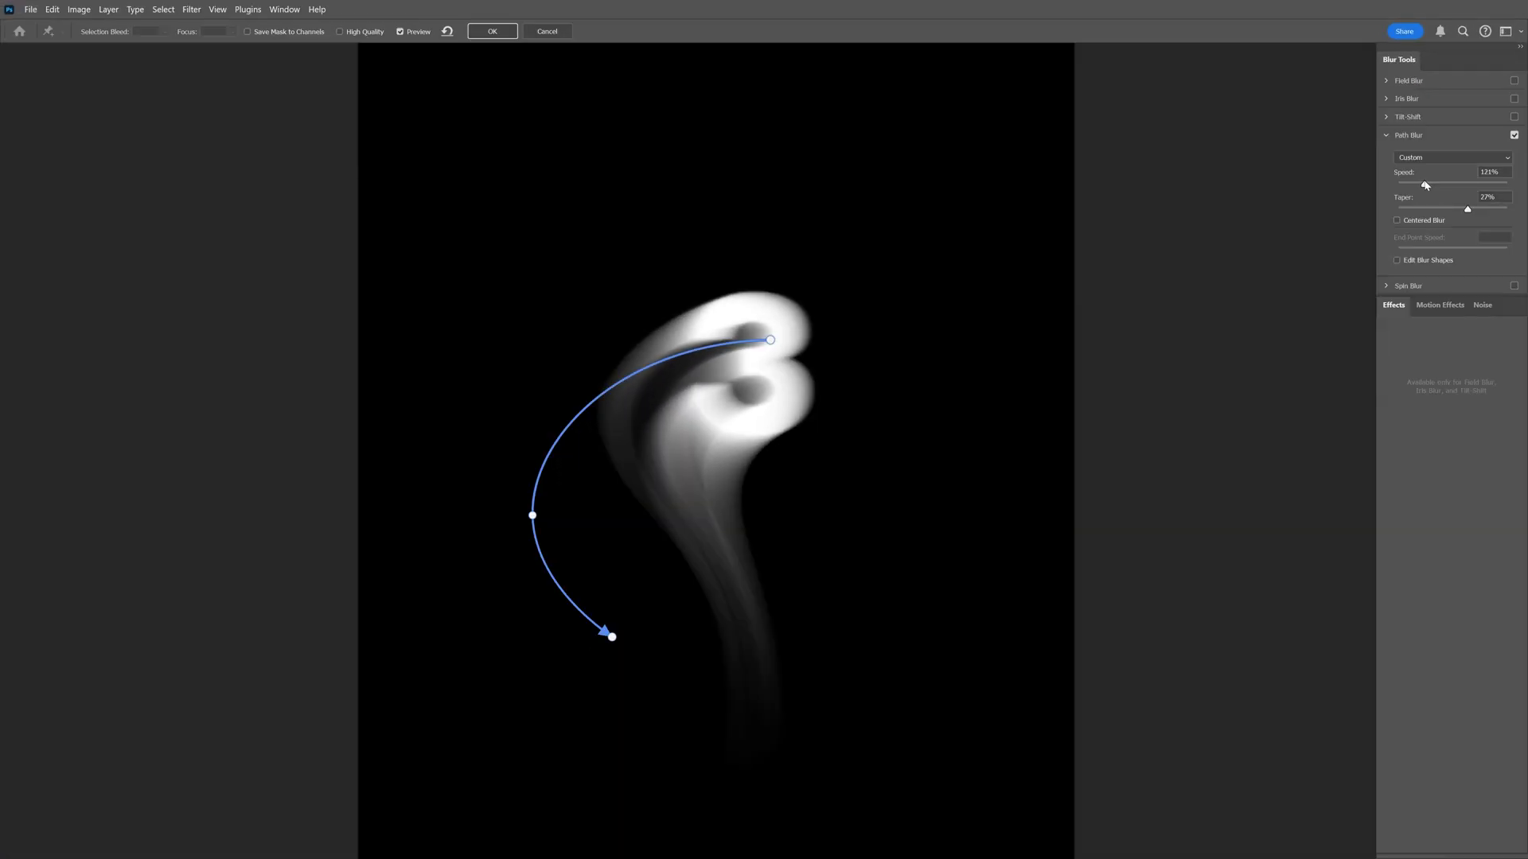
drag(1425, 185, 1424, 185)
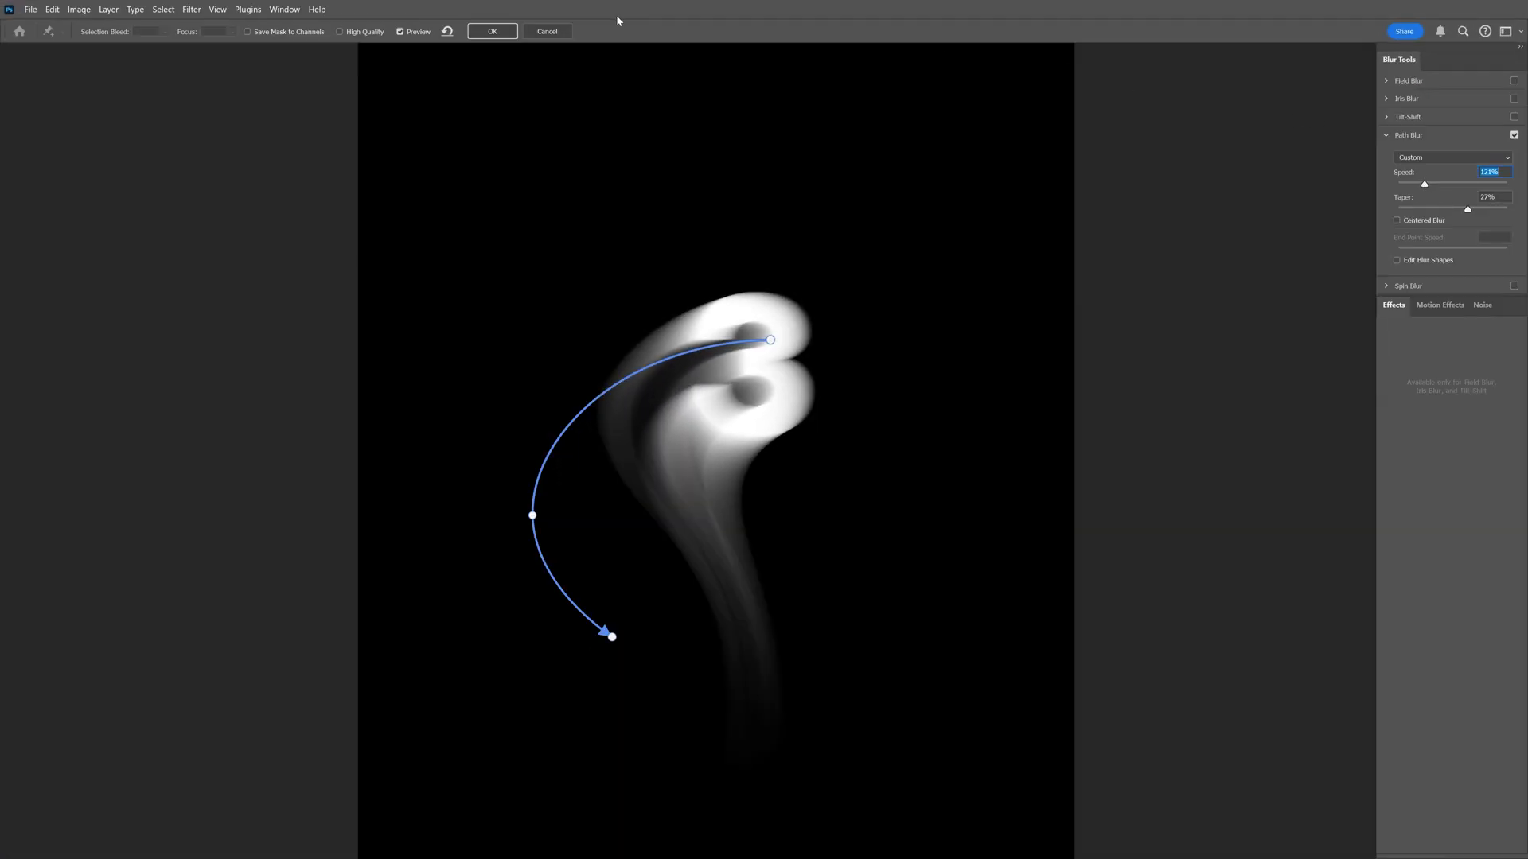
click(513, 31)
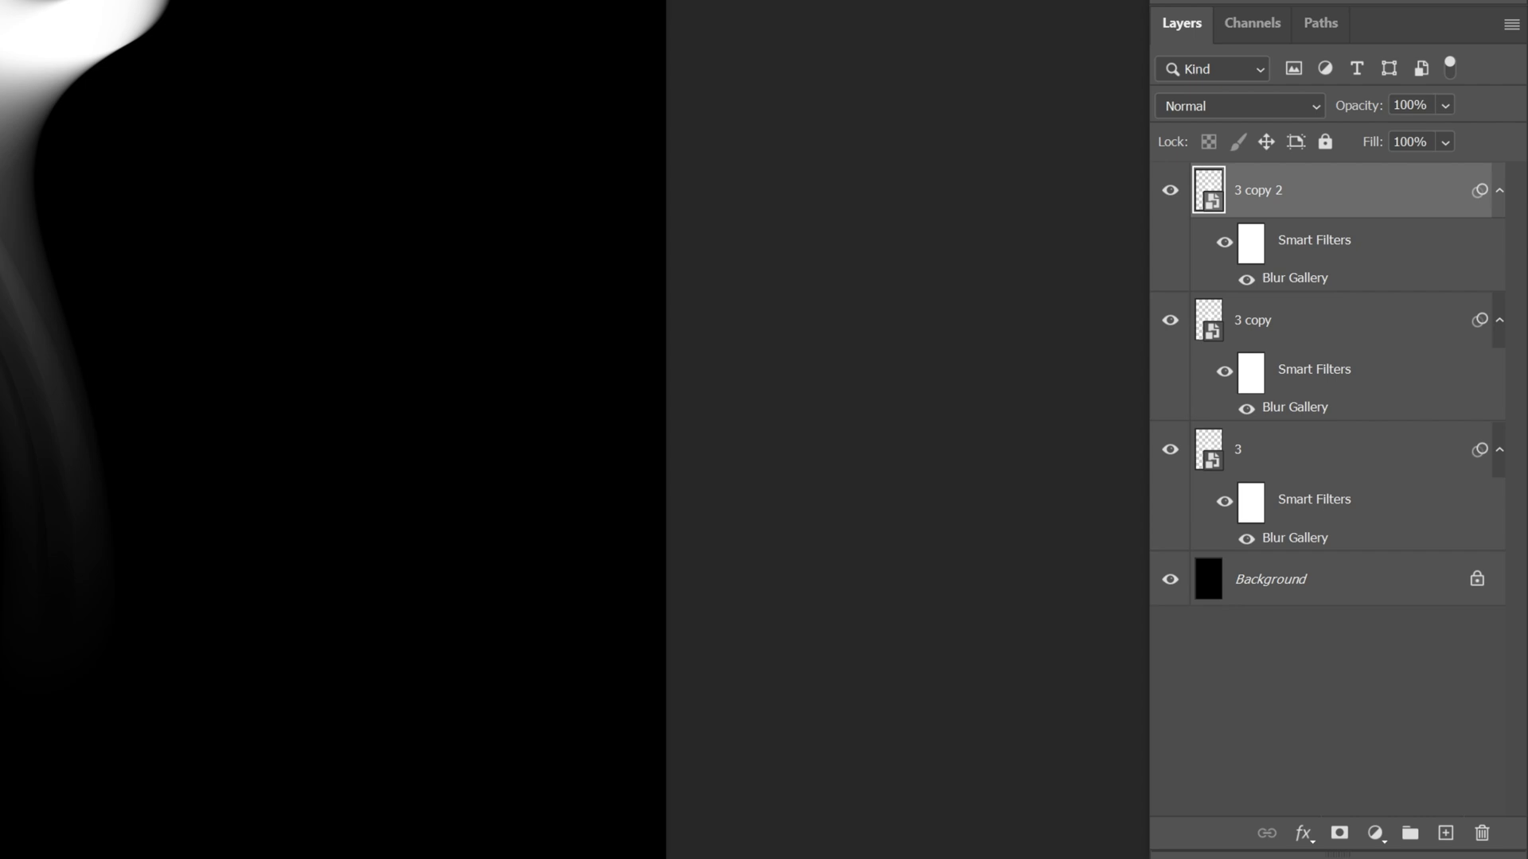
Reopen Path Blur on a copy and reduce its speed to 45%.
double_click(1302, 285)
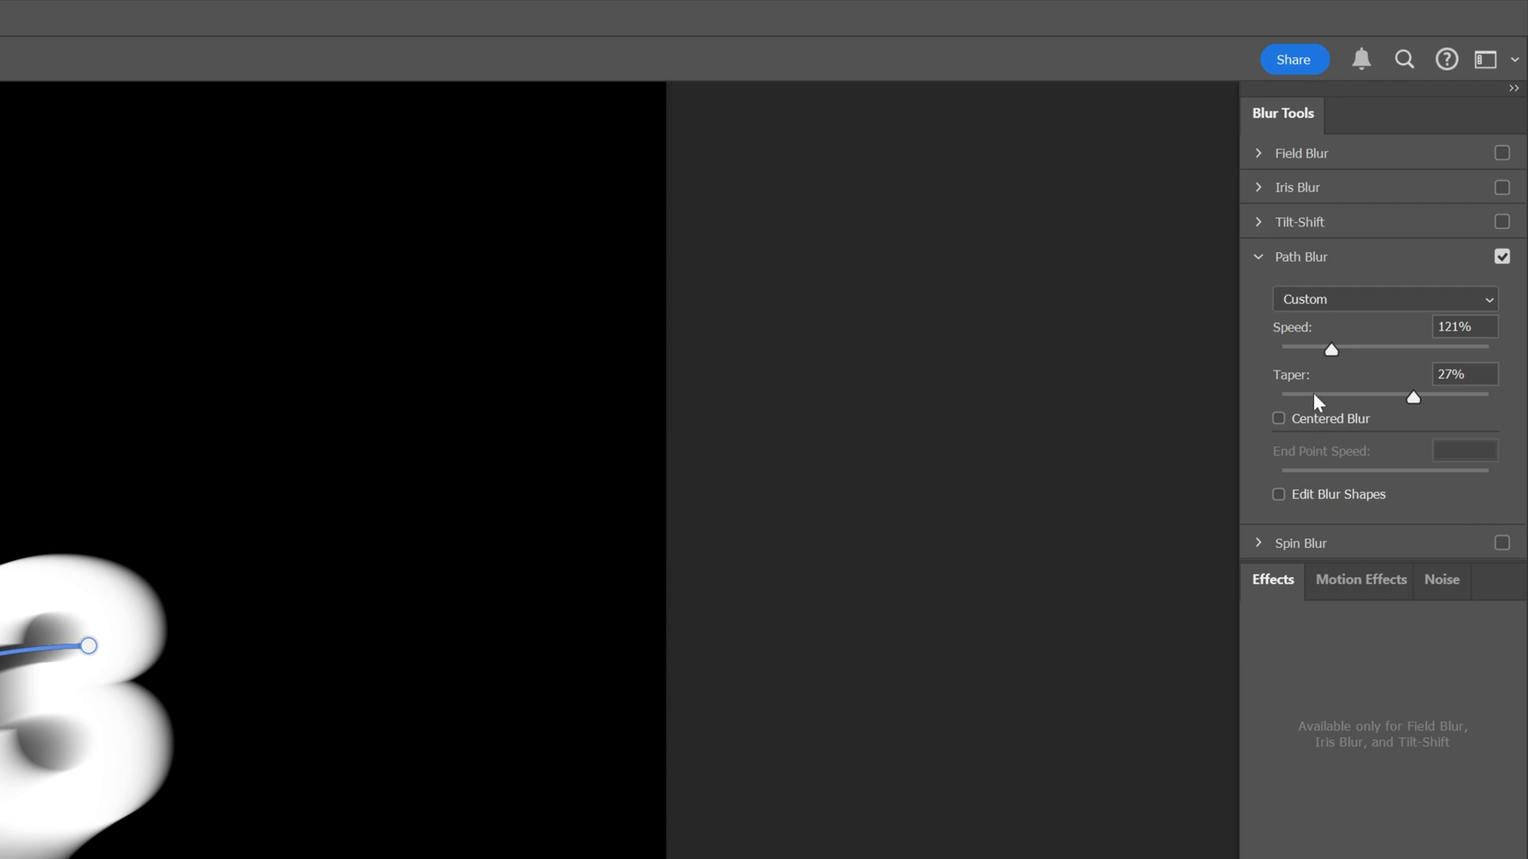
drag(1327, 349, 1300, 350)
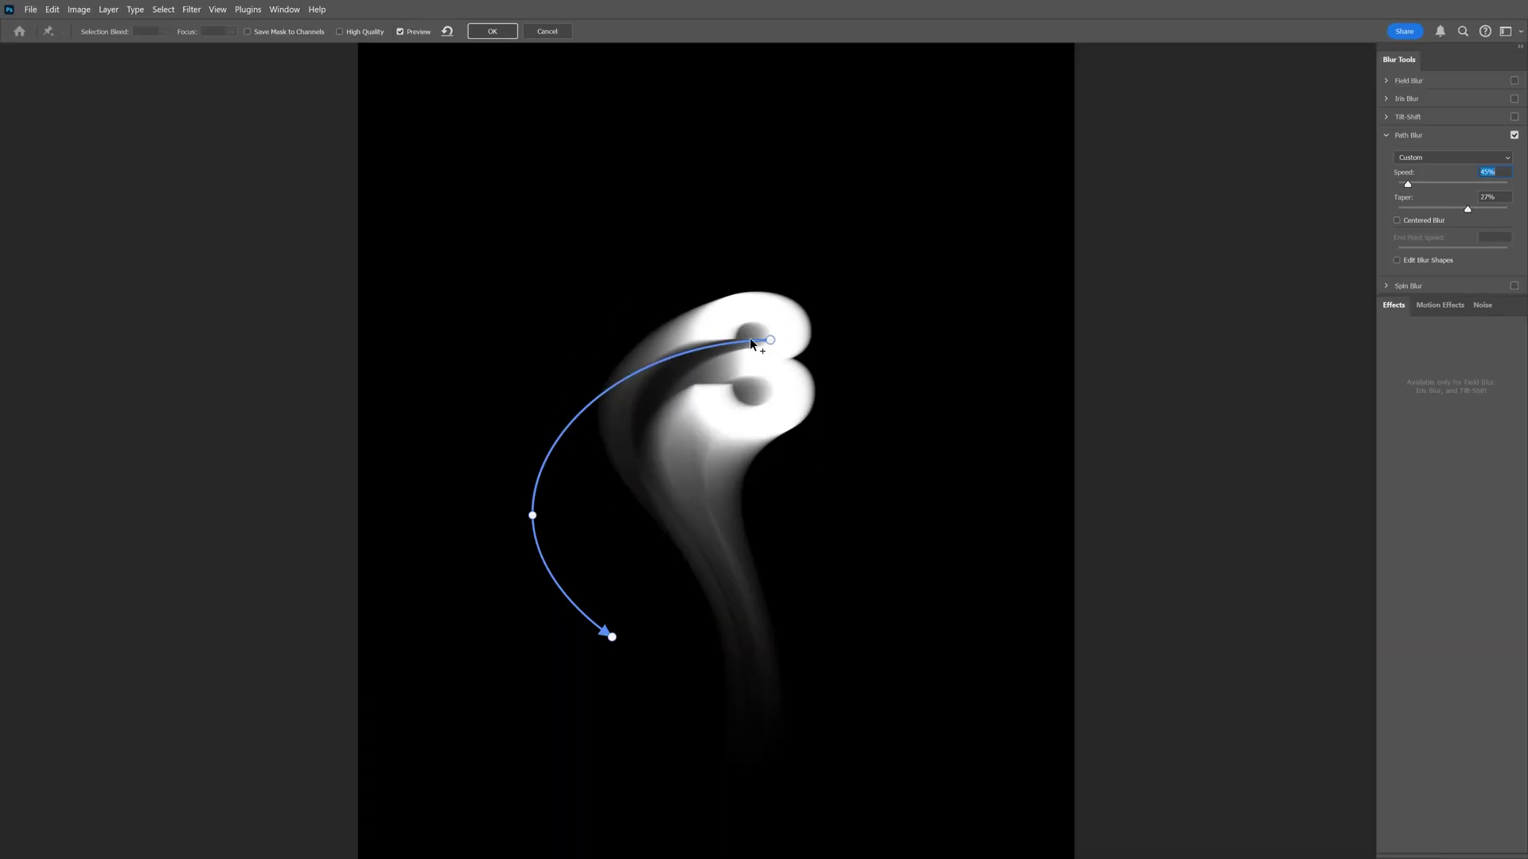
click(509, 33)
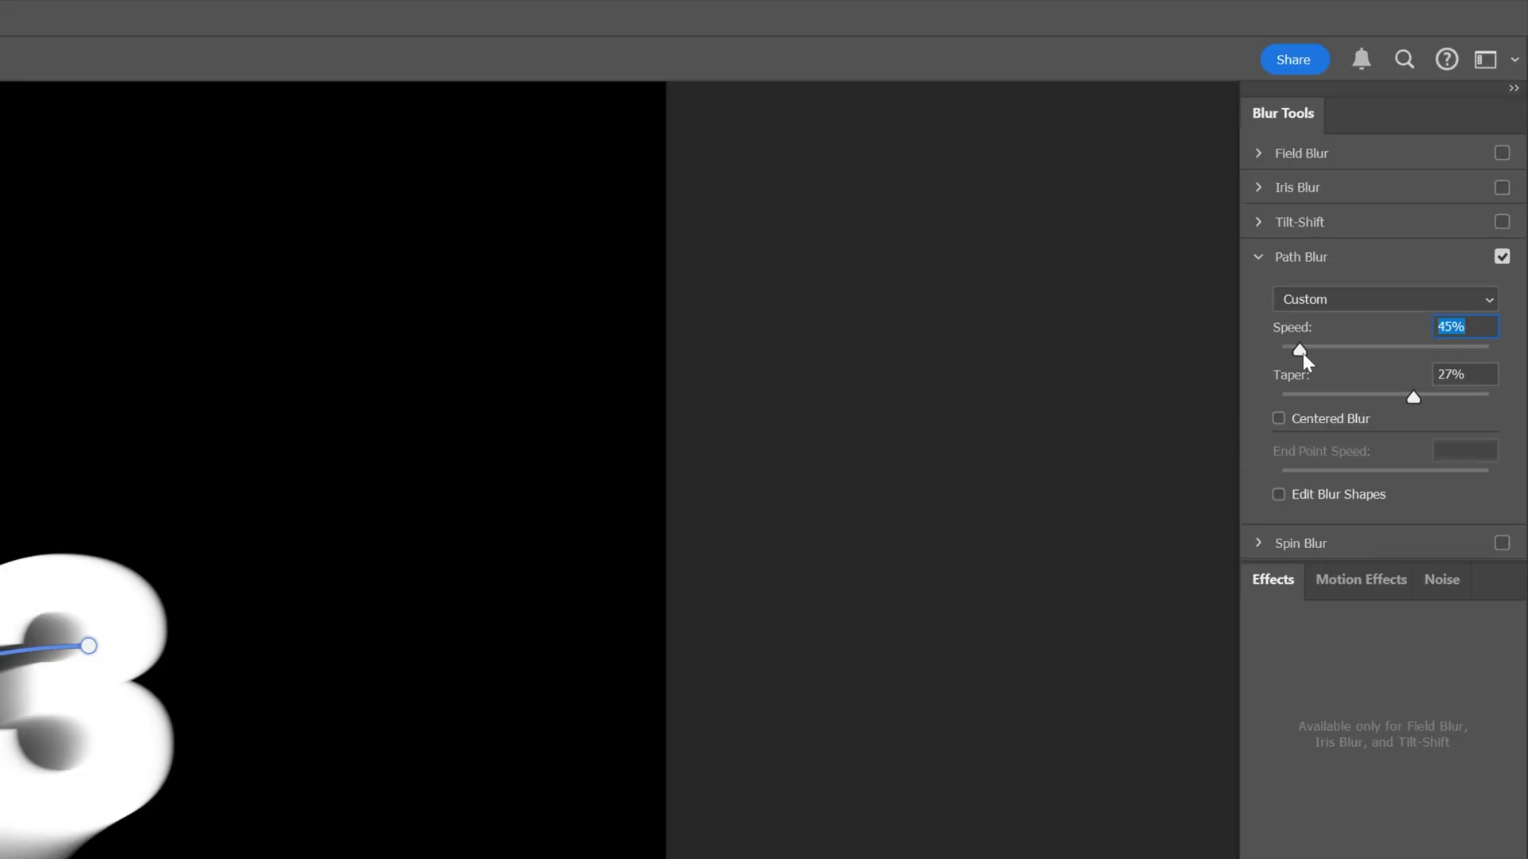
Reduce the next copy's path blur speed to 19%, then select and reposition the top smoke layer.
drag(1302, 353, 1291, 351)
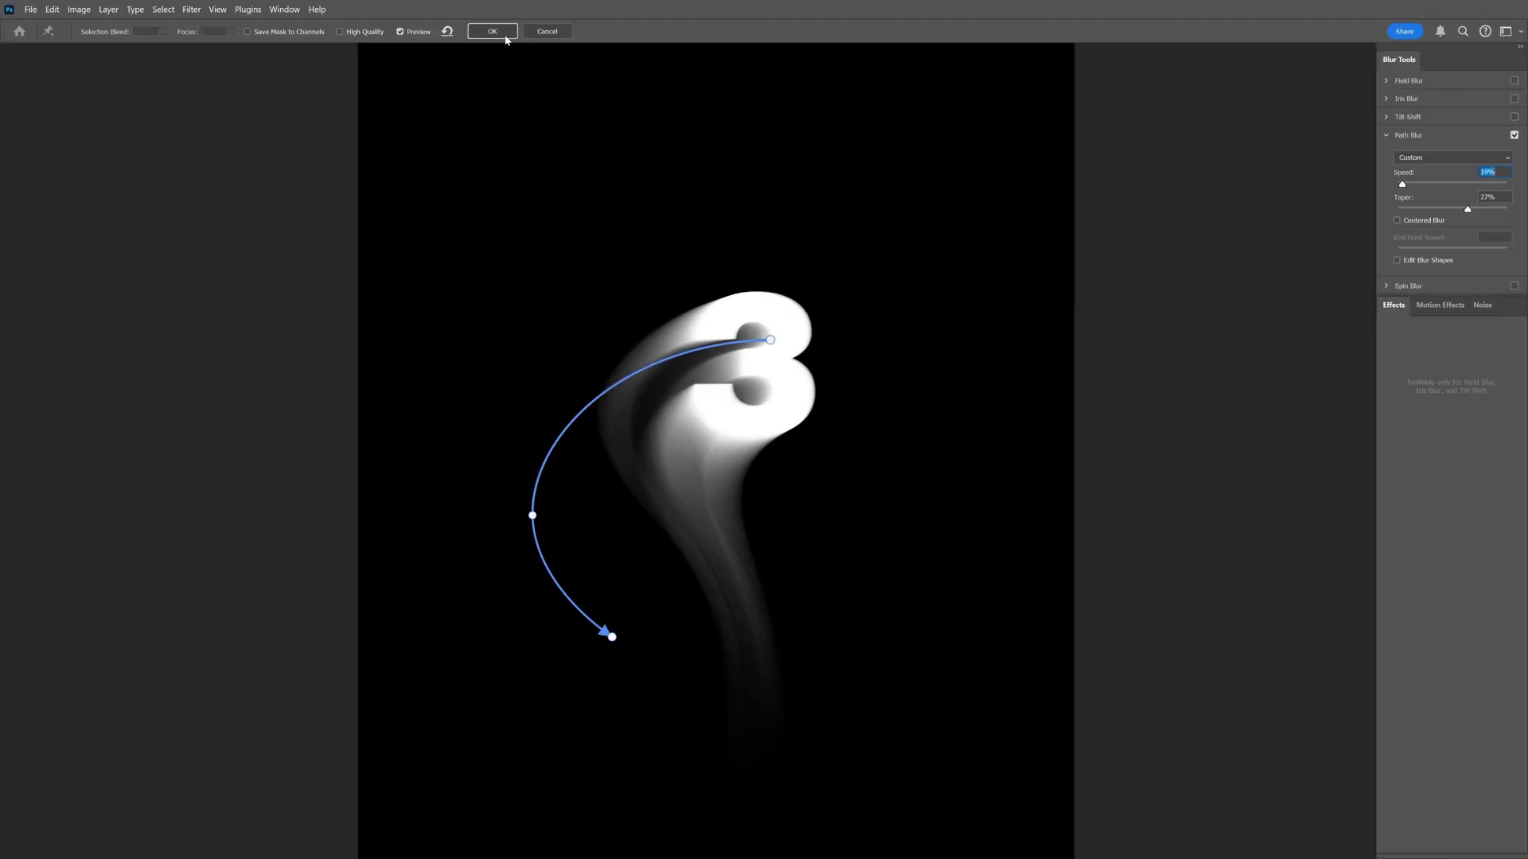
click(508, 32)
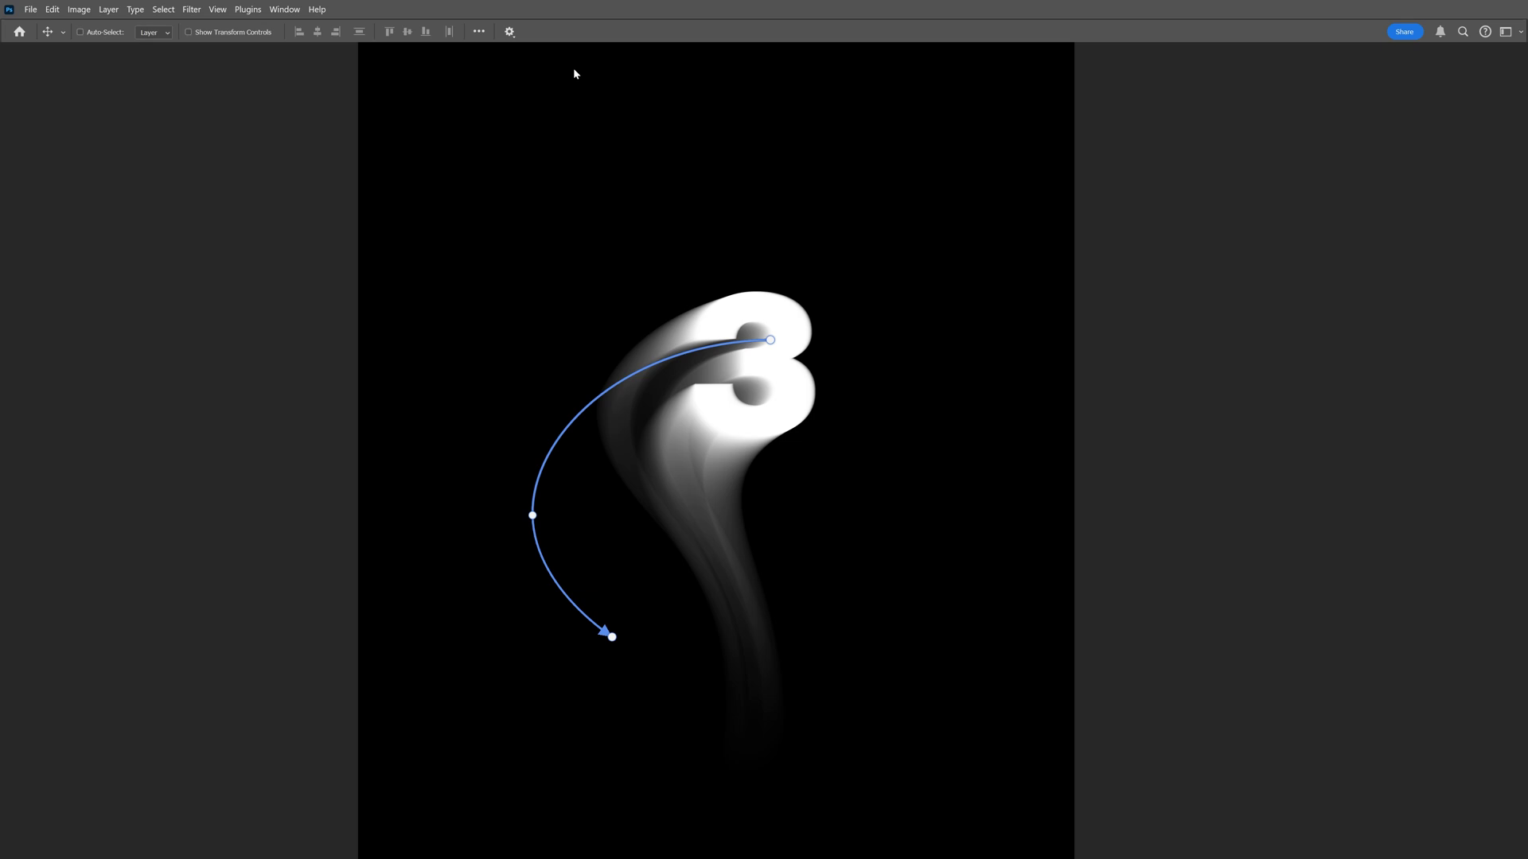
key(alt+bracketright)
key(alt+bracketright)
key(alt+bracketright)
drag(771, 348, 764, 410)
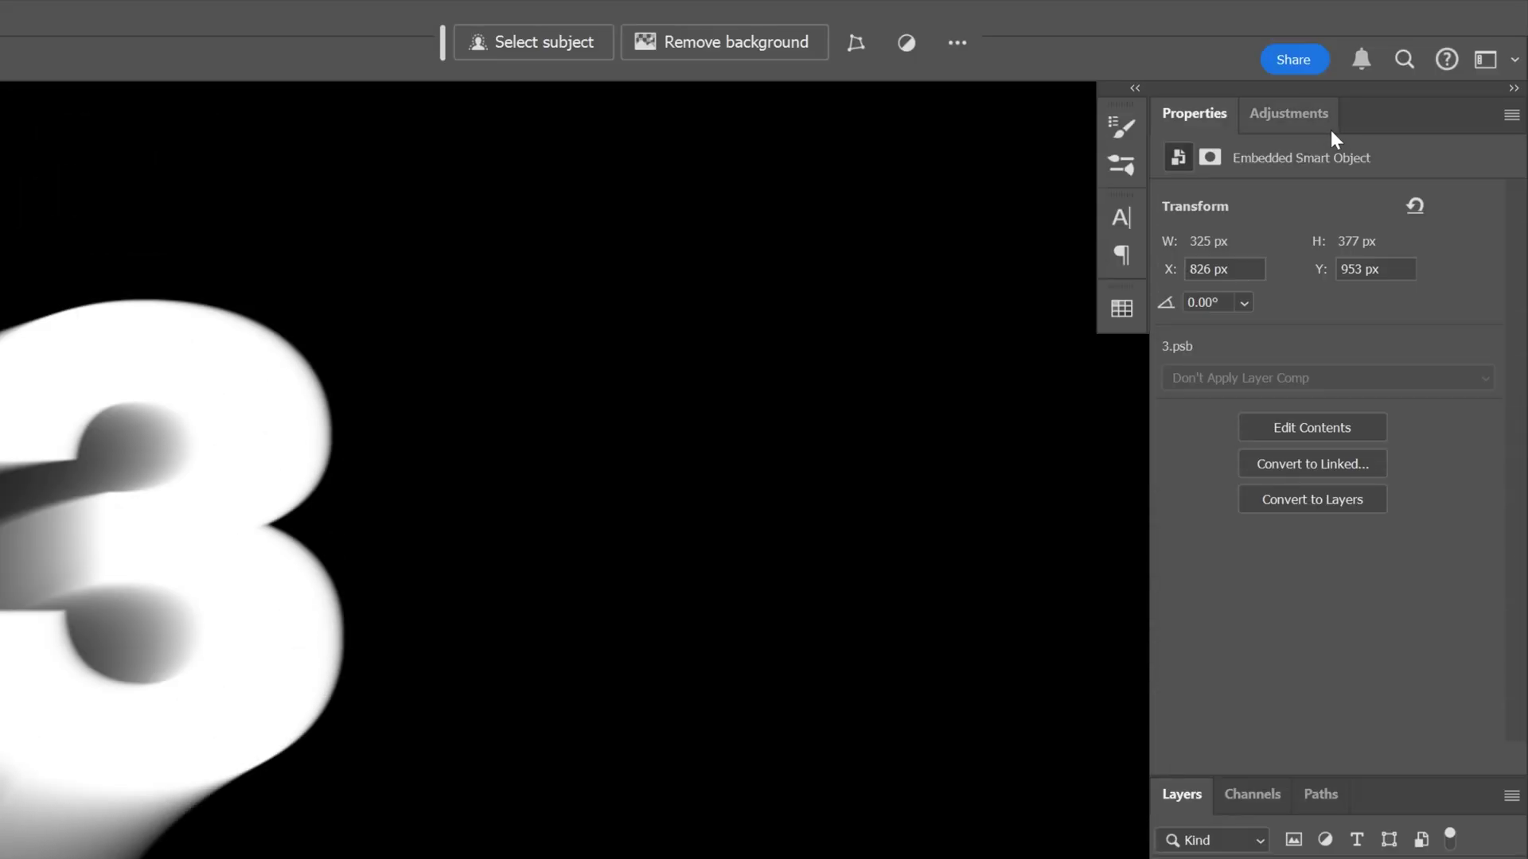
click(1325, 112)
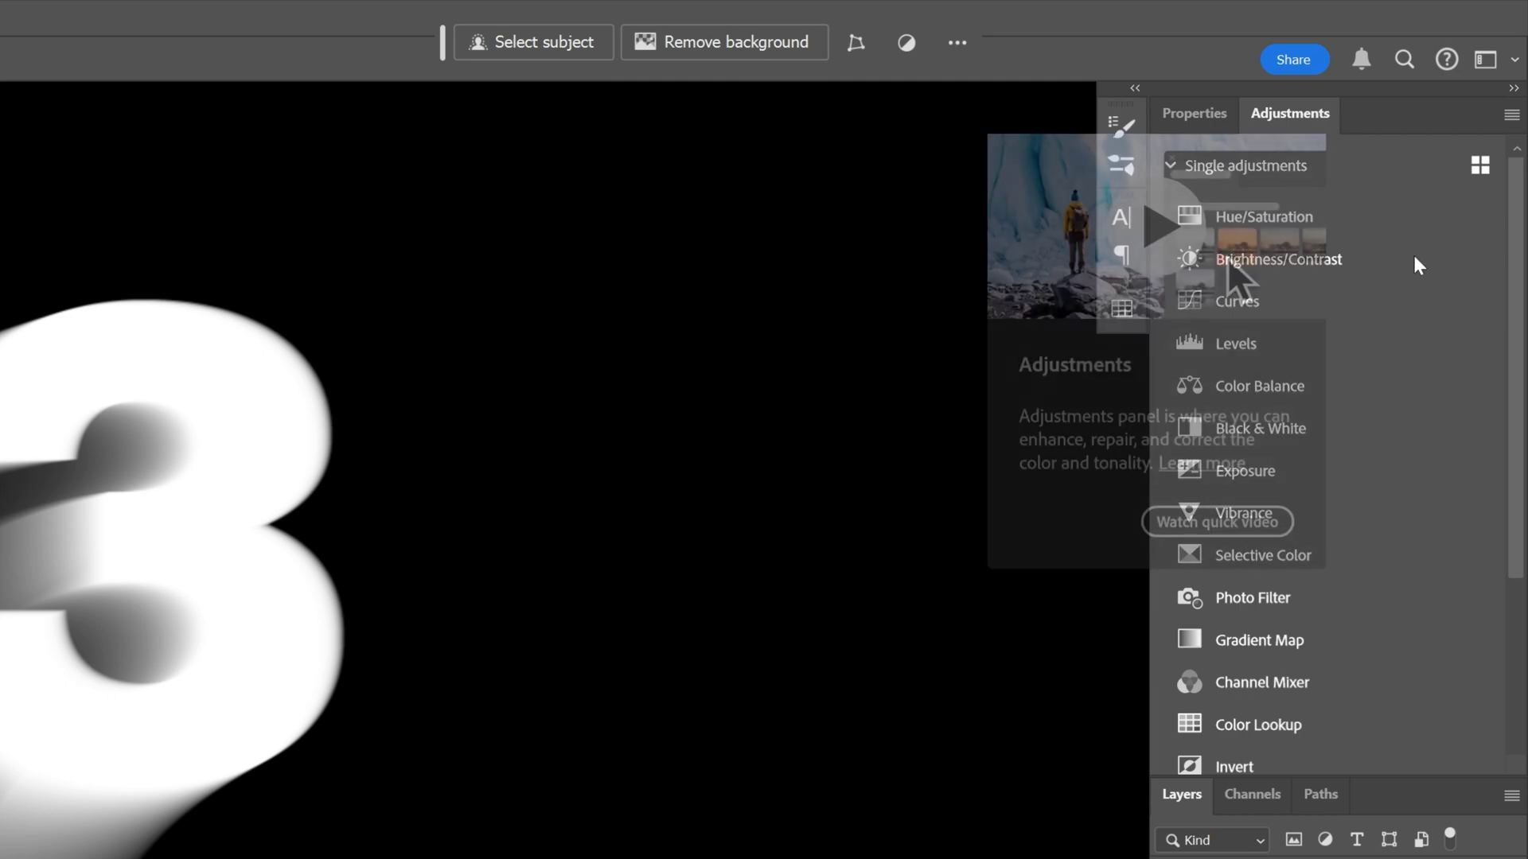
Add a Gradient Map adjustment and set its left gradient stop to black (000000).
scroll(1419, 271, down, 3)
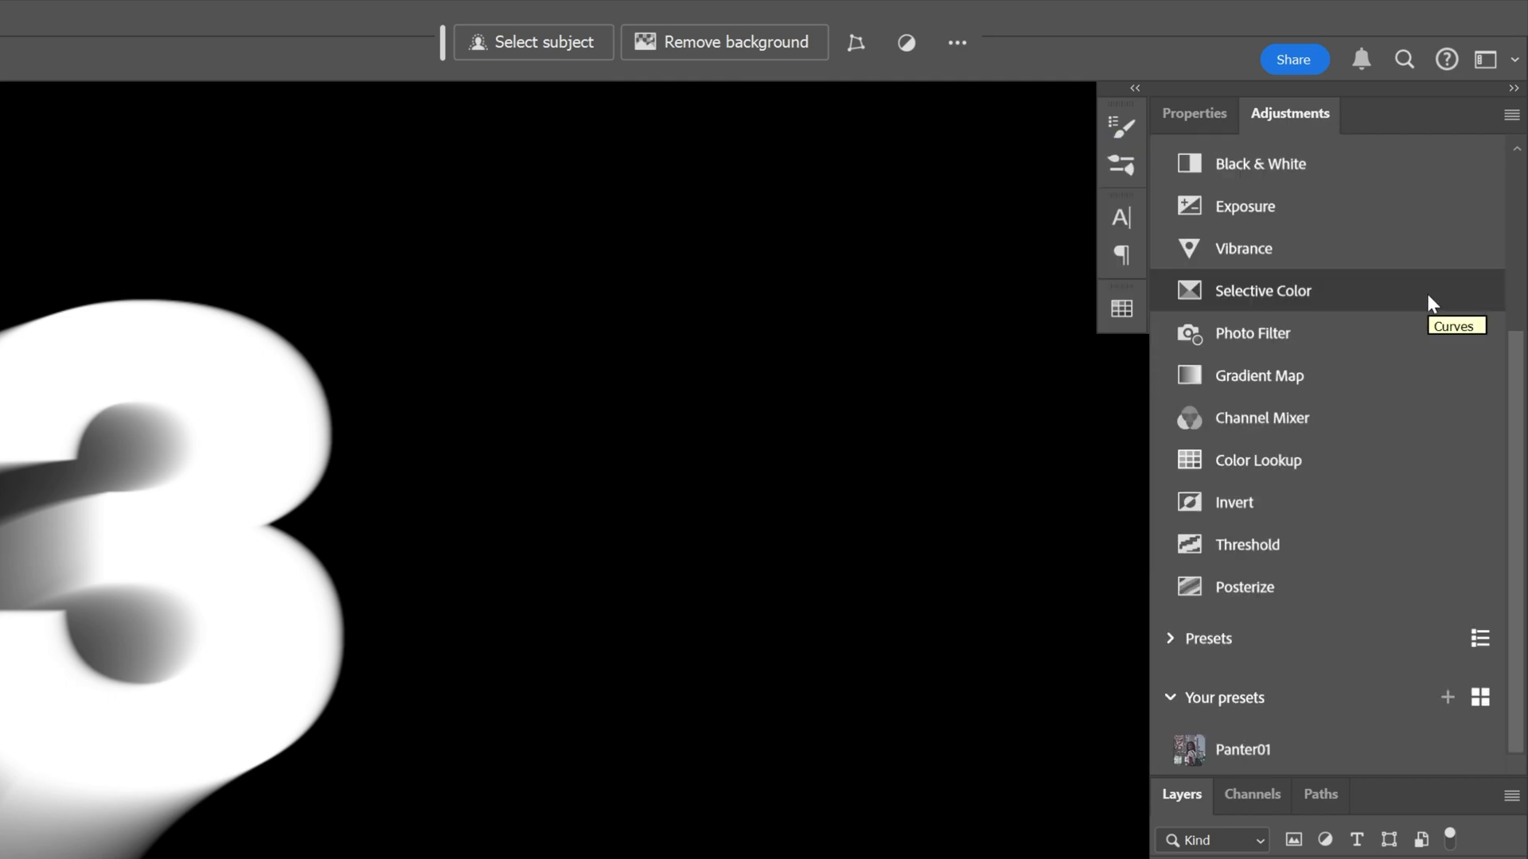
click(1293, 377)
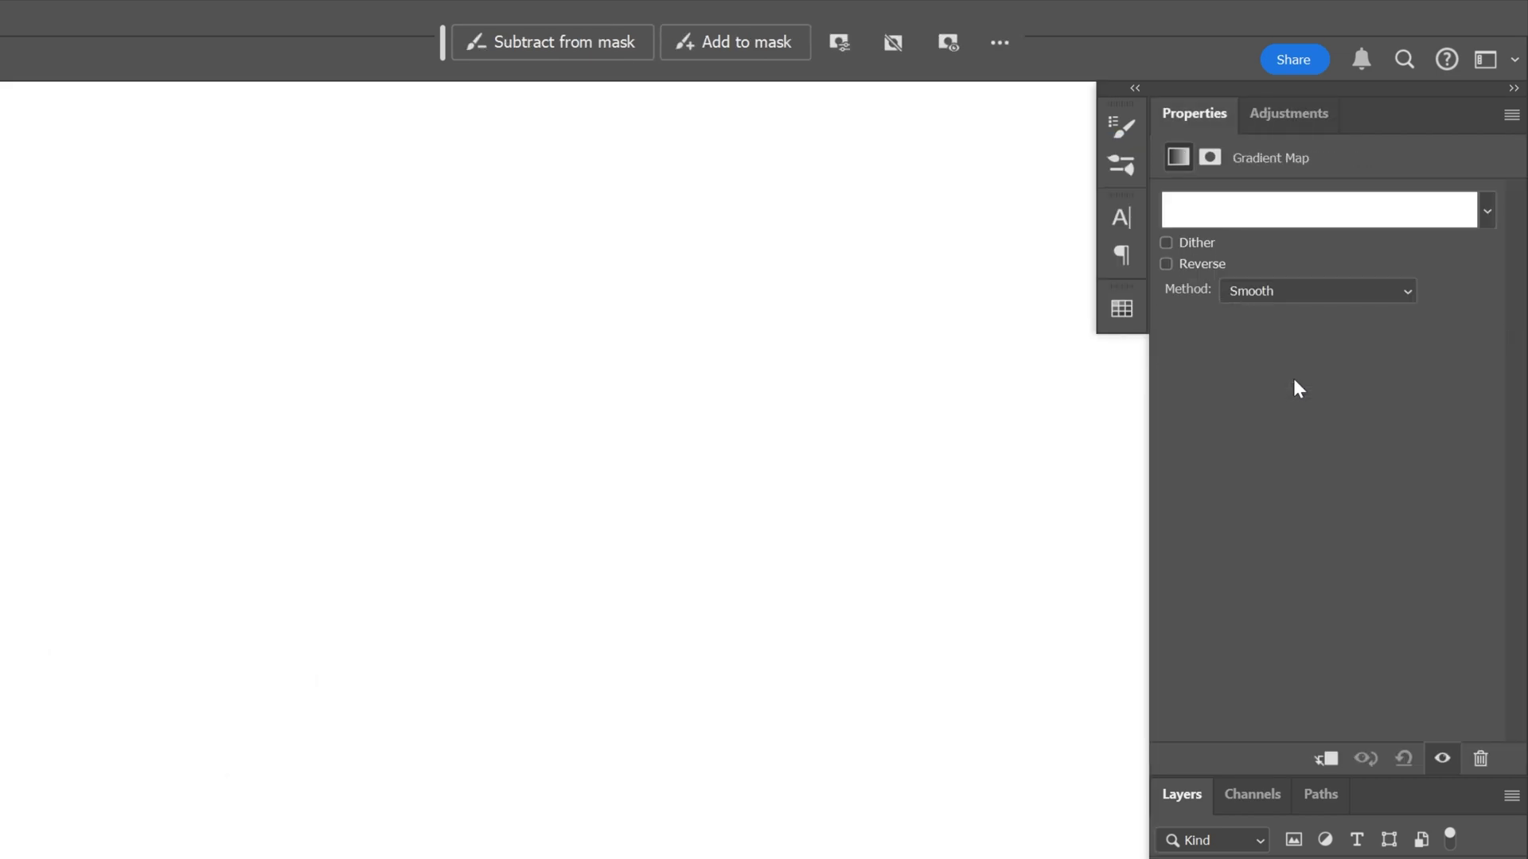
click(1245, 204)
double_click(752, 627)
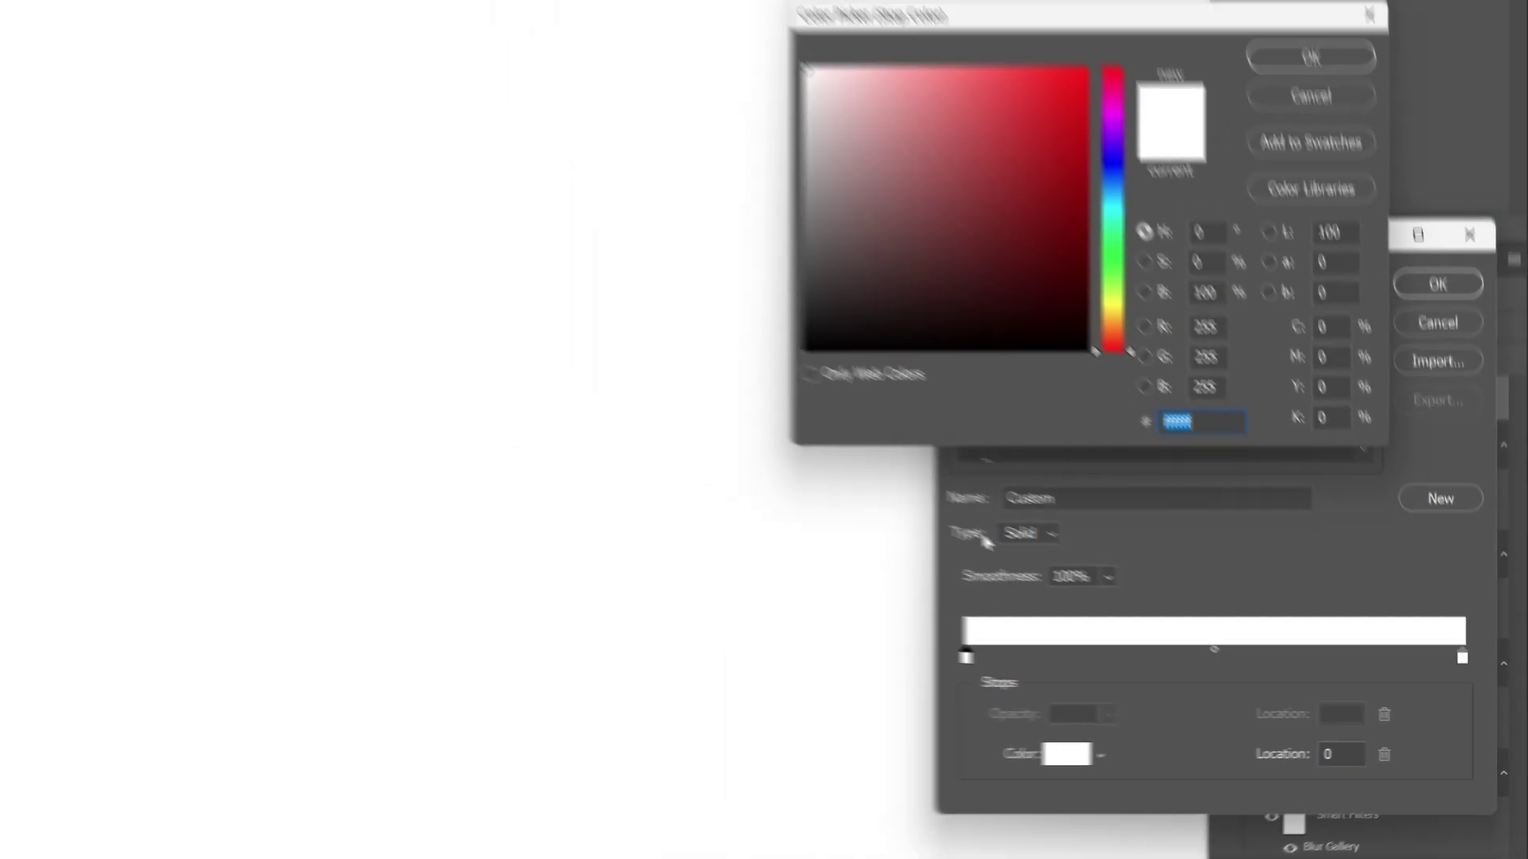
text(000000)
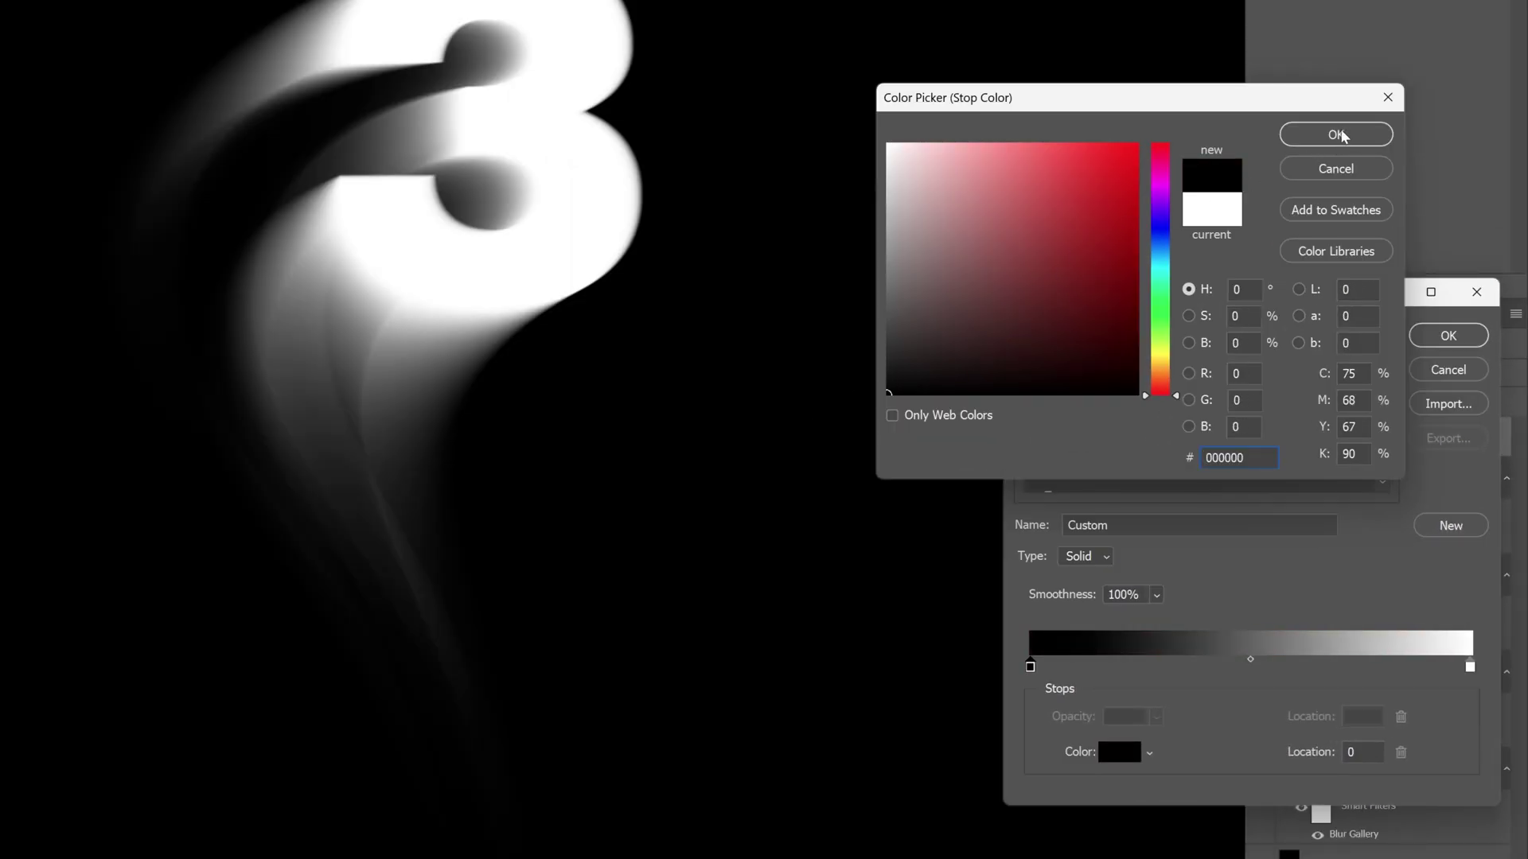
click(1339, 135)
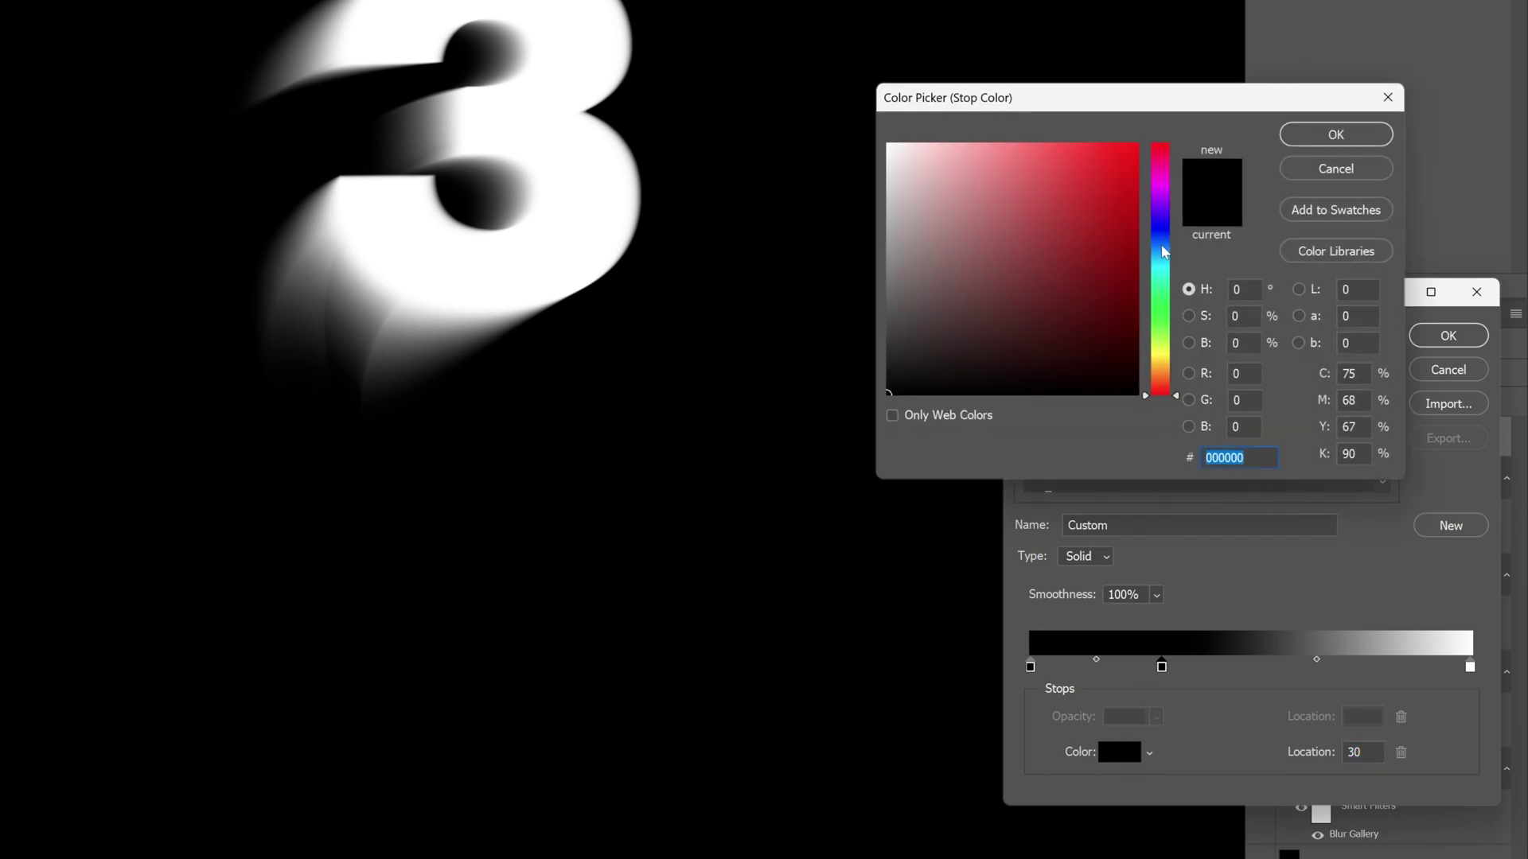
Add a blue stop at 30% and a cyan 4de0ff stop moved to 74%, near the white end.
click(1161, 243)
key(ctrl+v)
click(1336, 142)
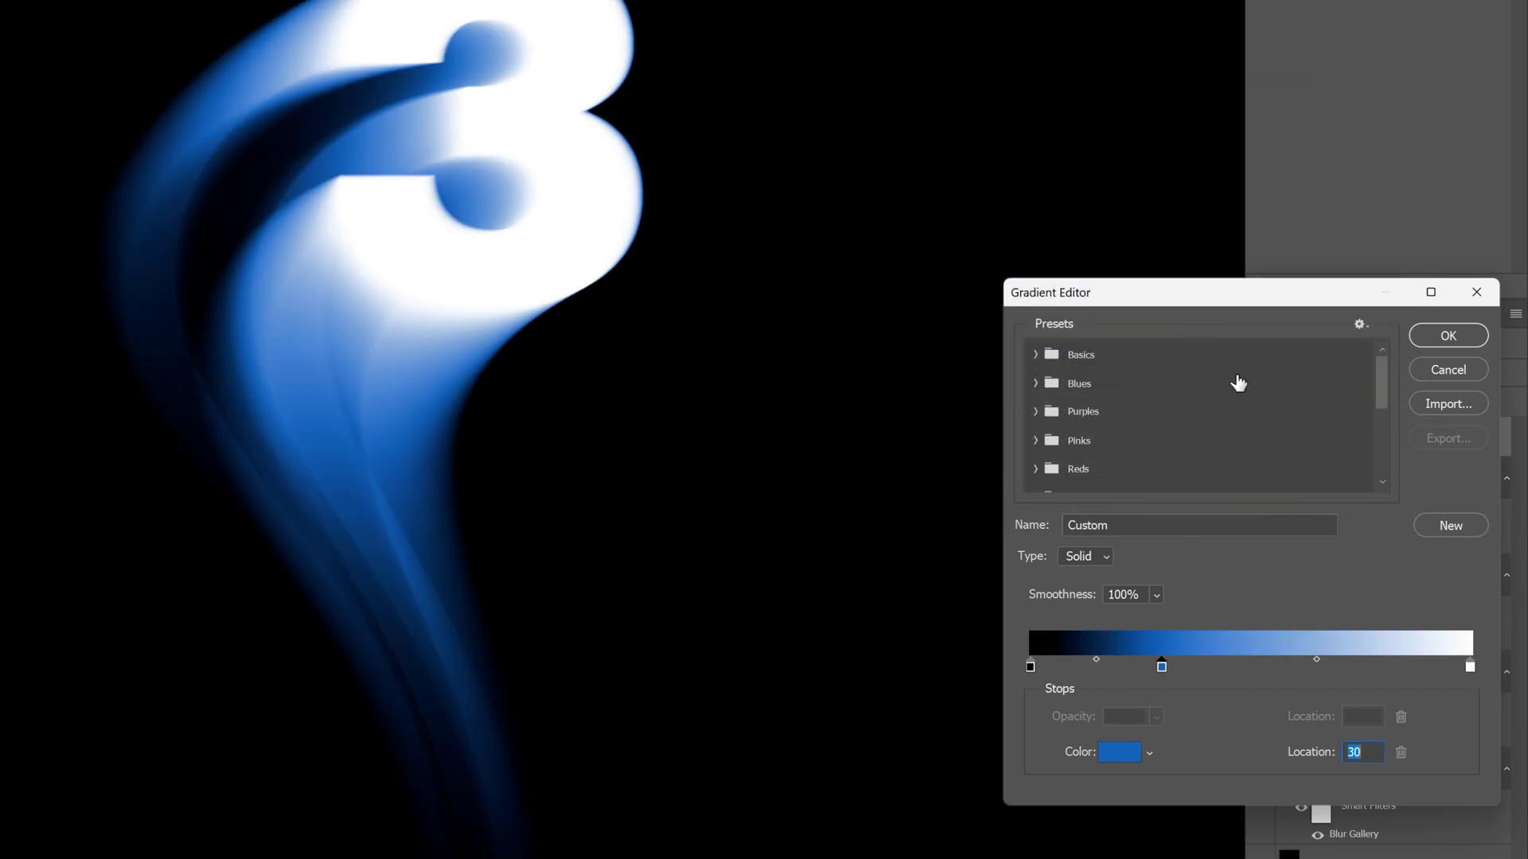
click(1305, 669)
click(1119, 751)
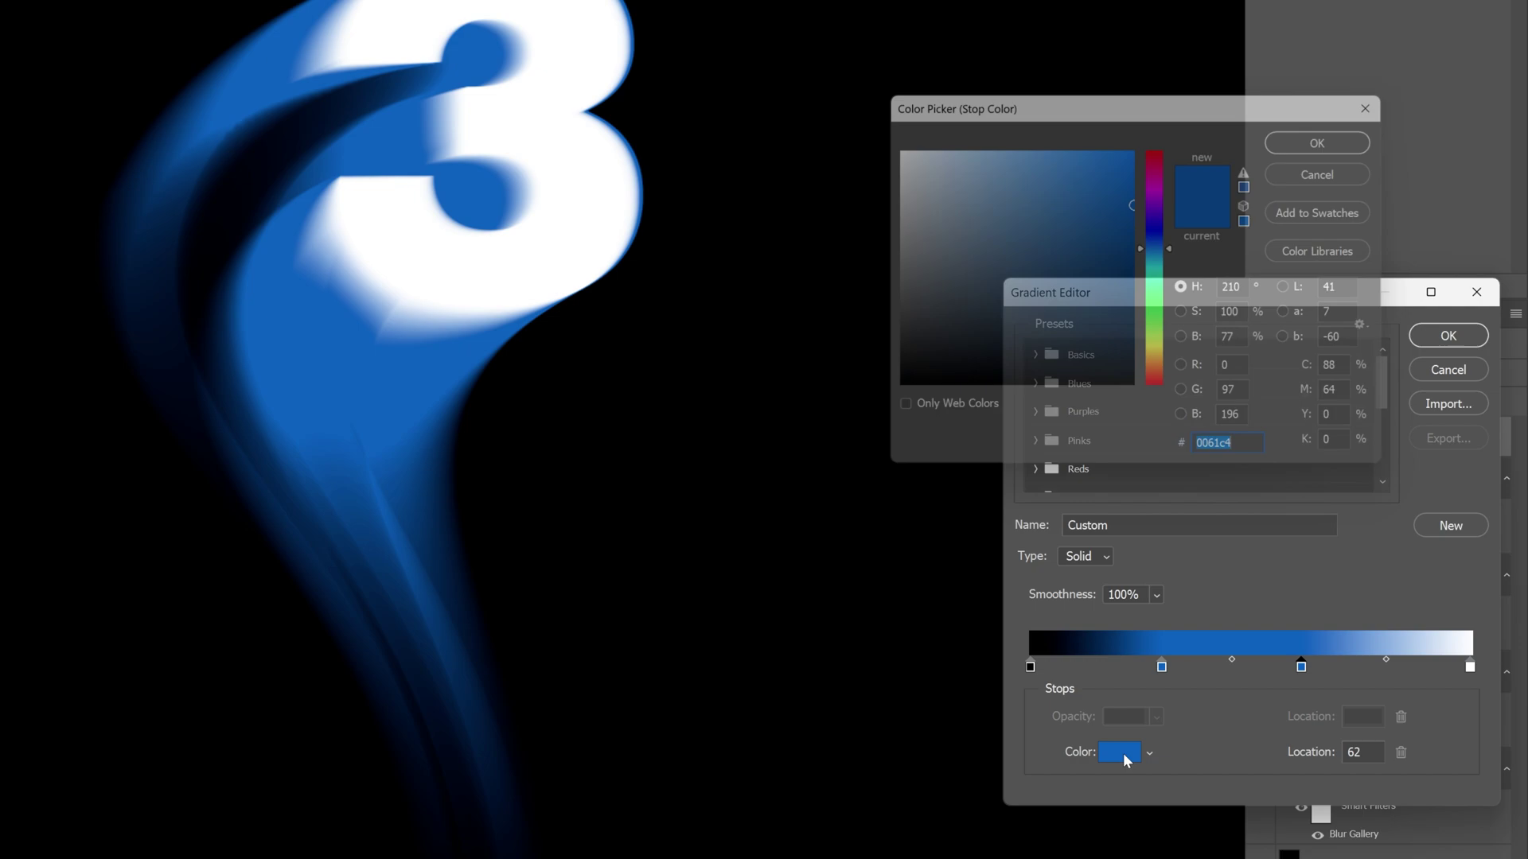
text(4de0ff)
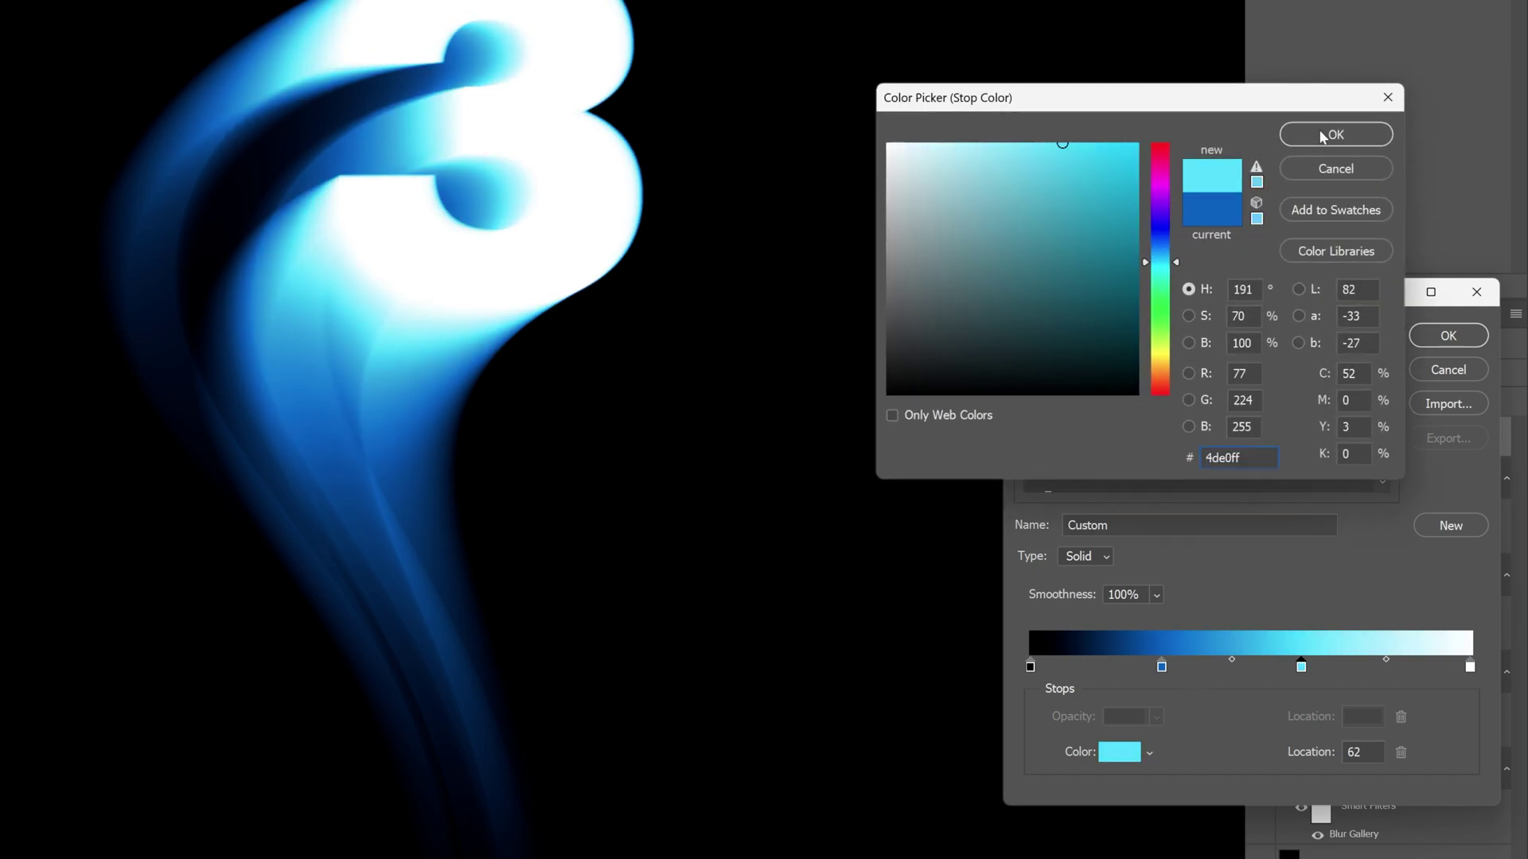
click(1322, 136)
click(1470, 666)
drag(1303, 670, 1357, 675)
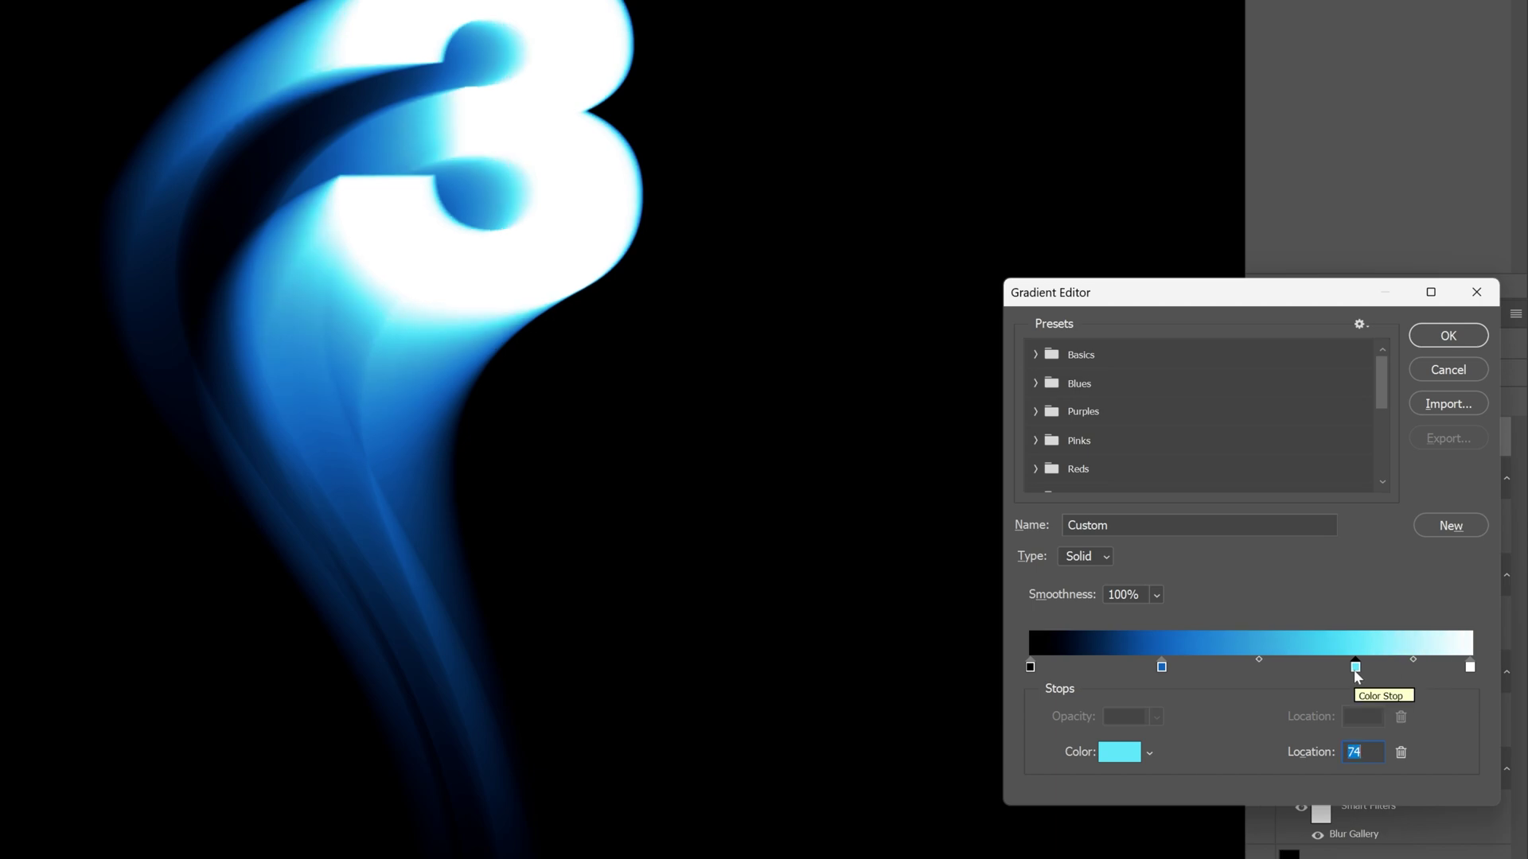
Create an Overlay-mode layer named Noise filled with 50% neutral gray.
click(1448, 336)
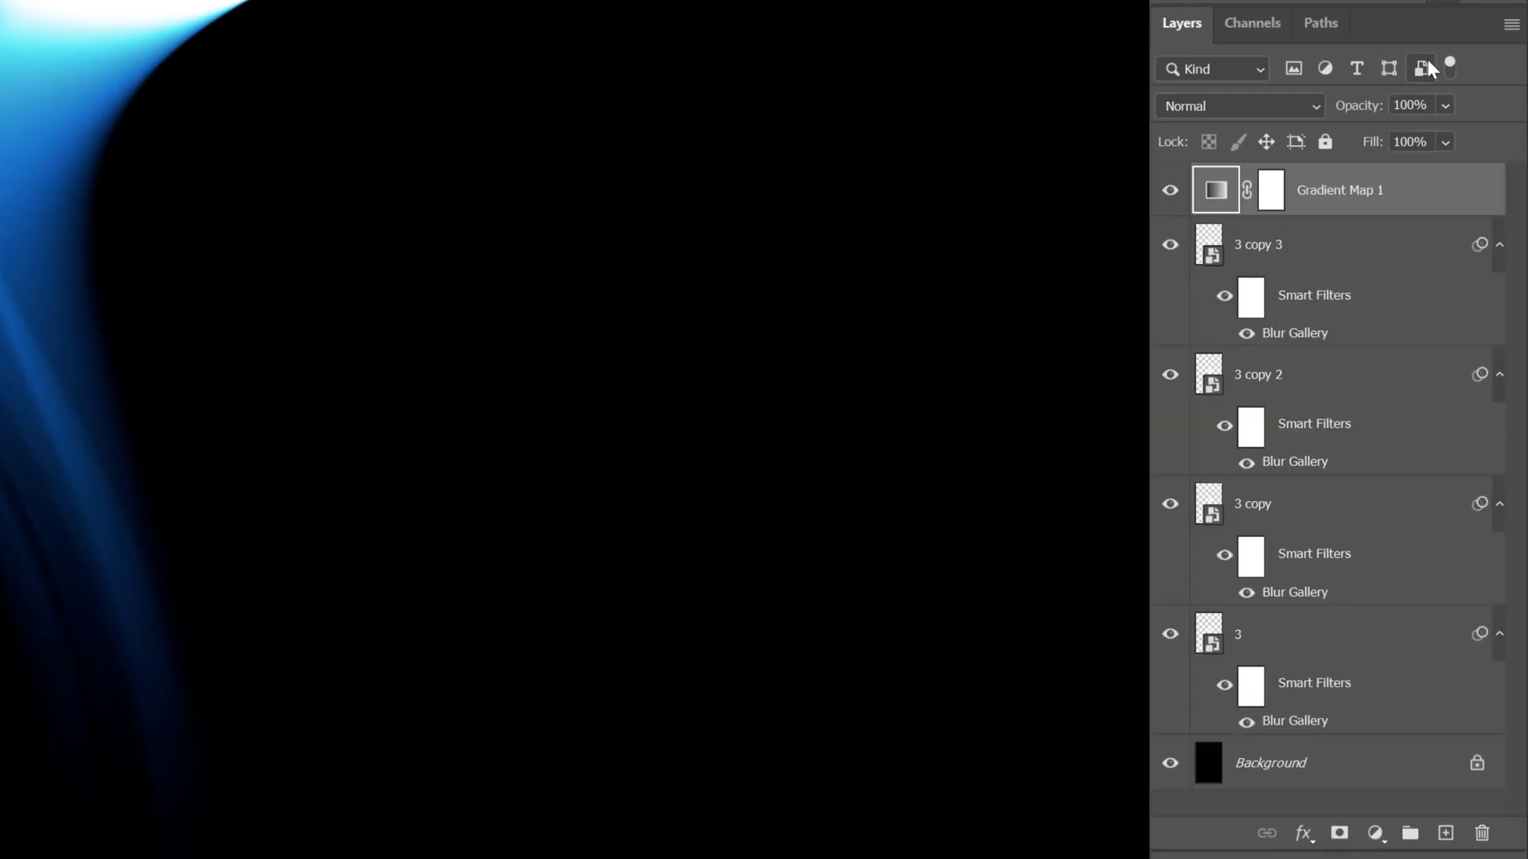
click(1448, 835)
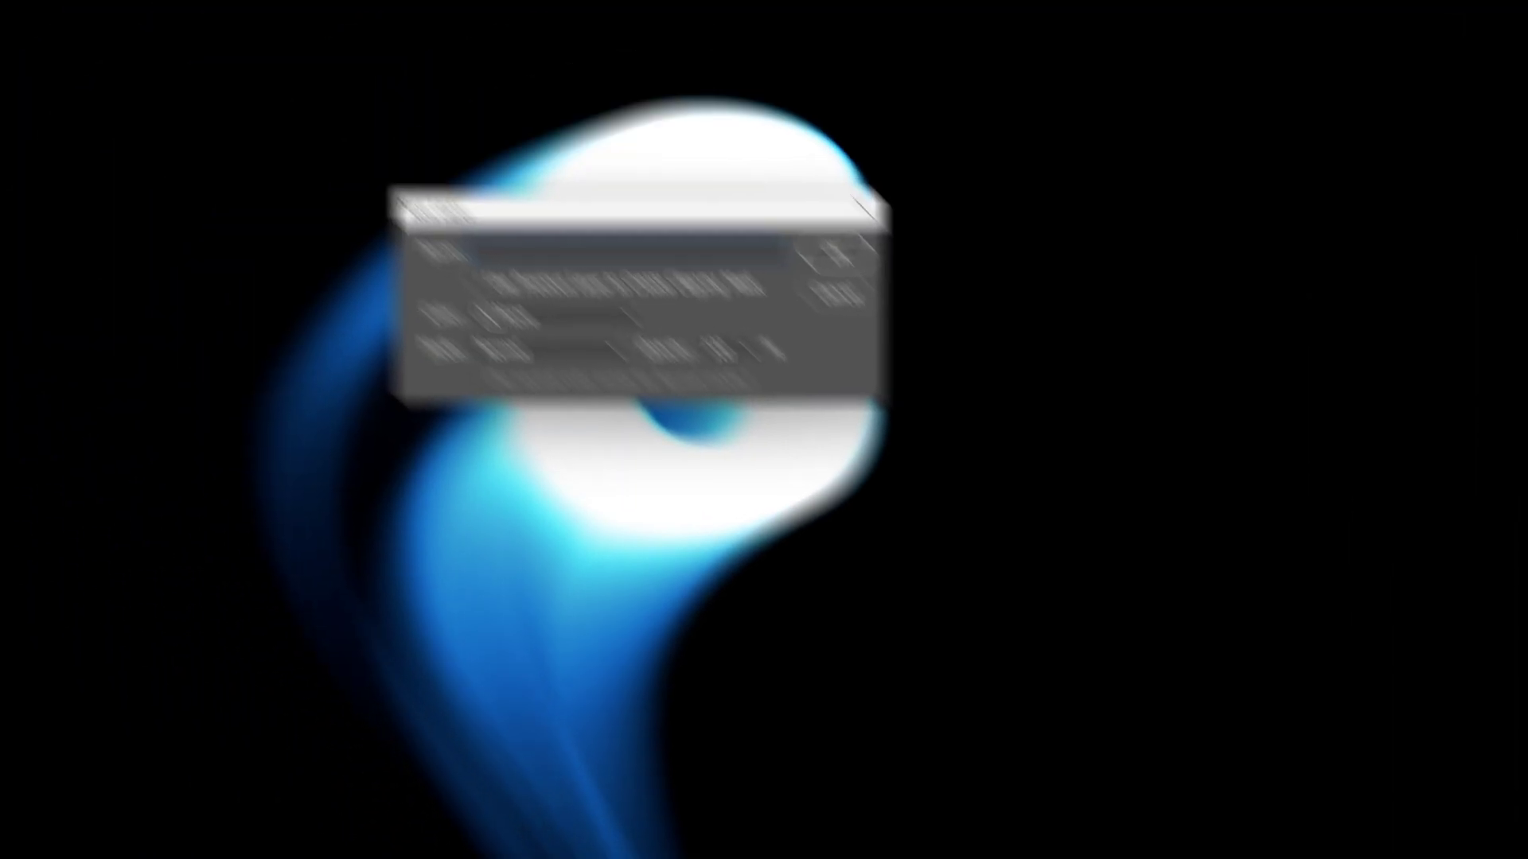
text(N)
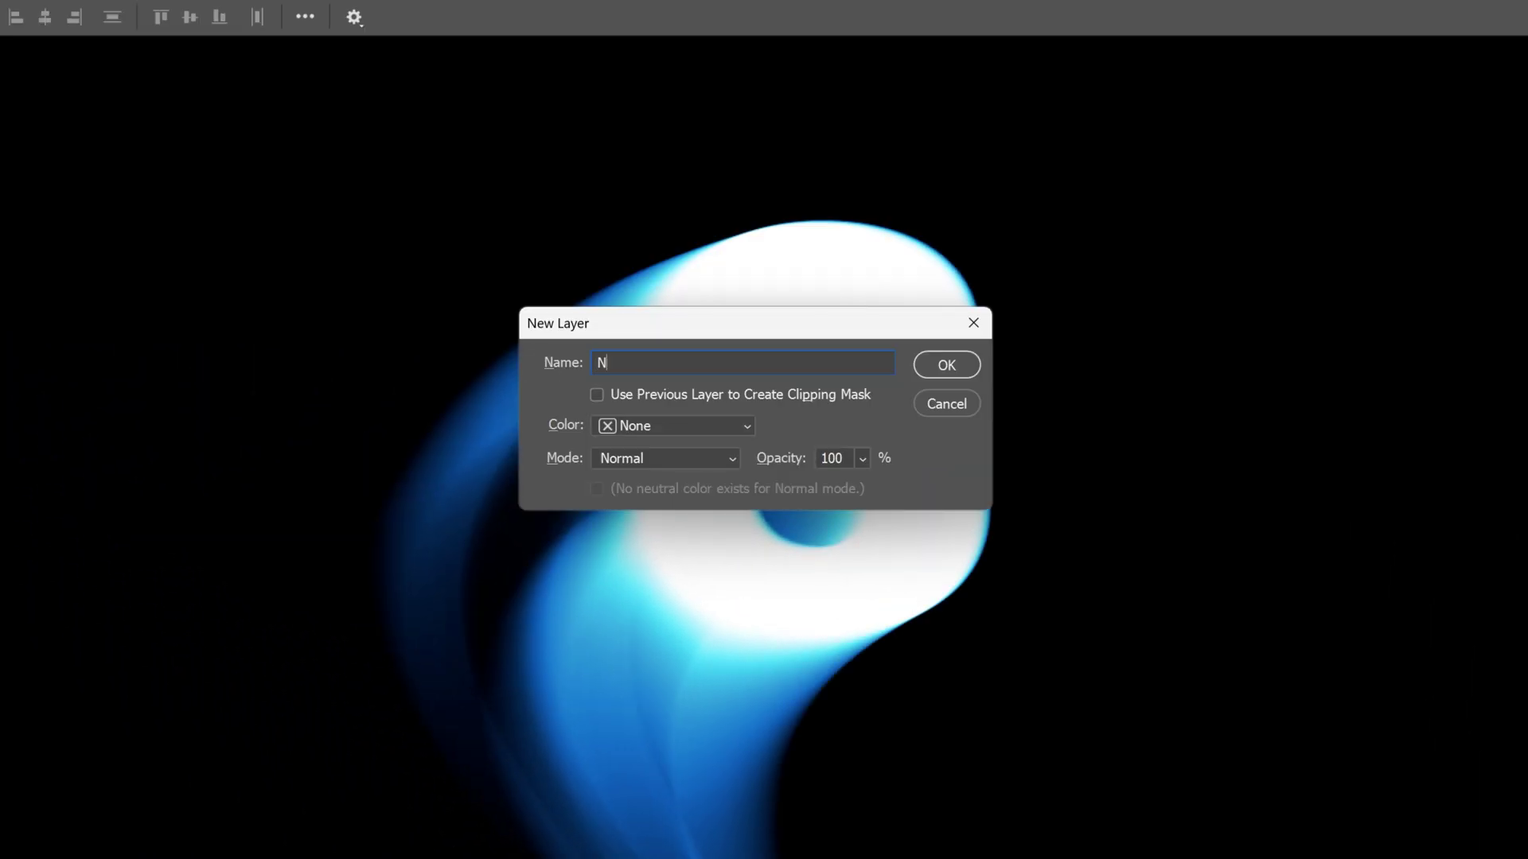
text(oise)
click(660, 458)
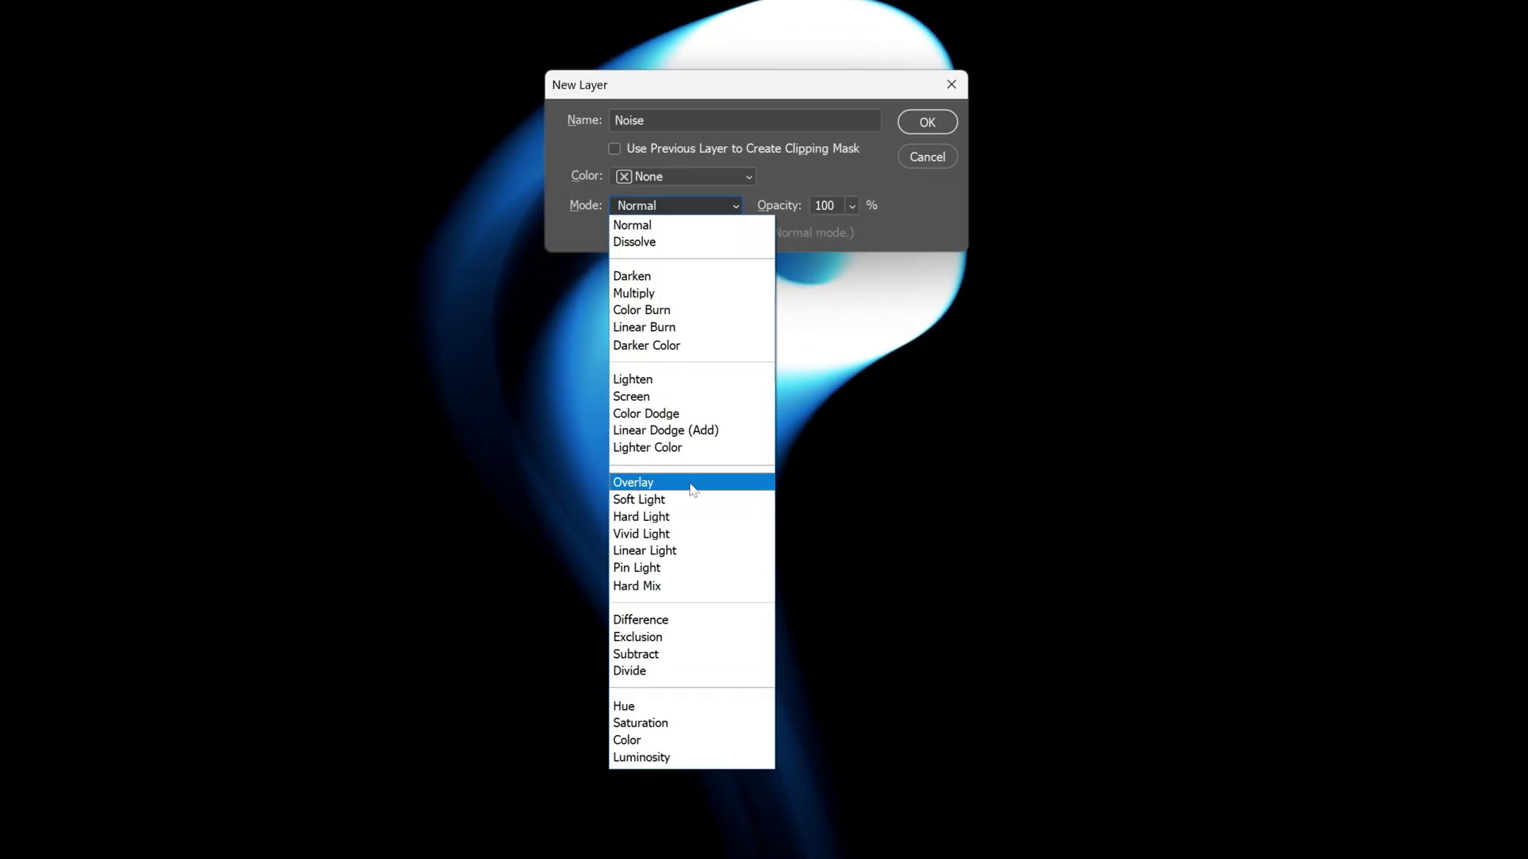
click(682, 770)
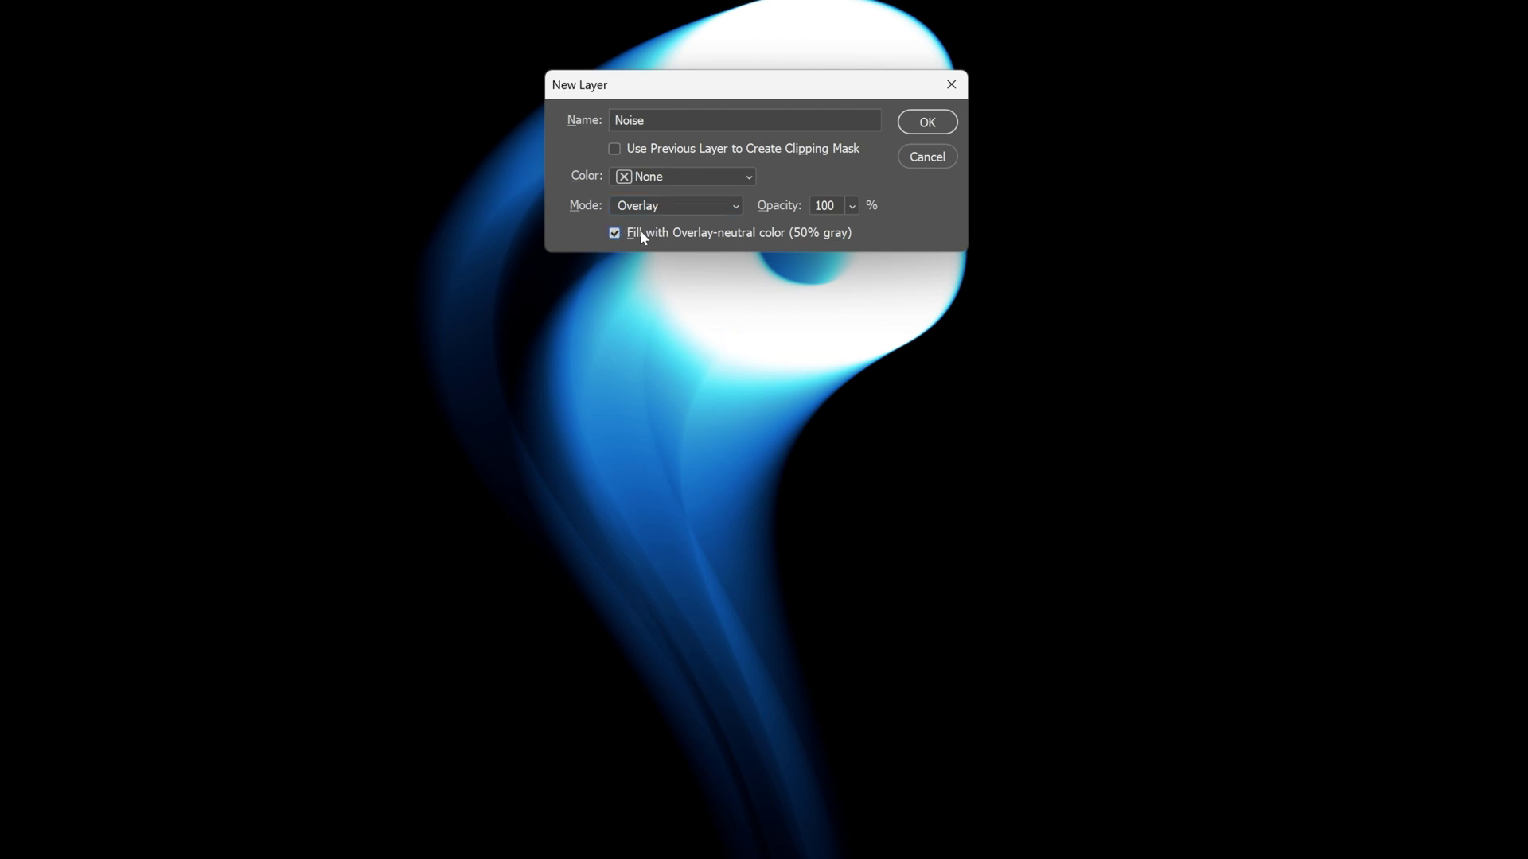
click(909, 129)
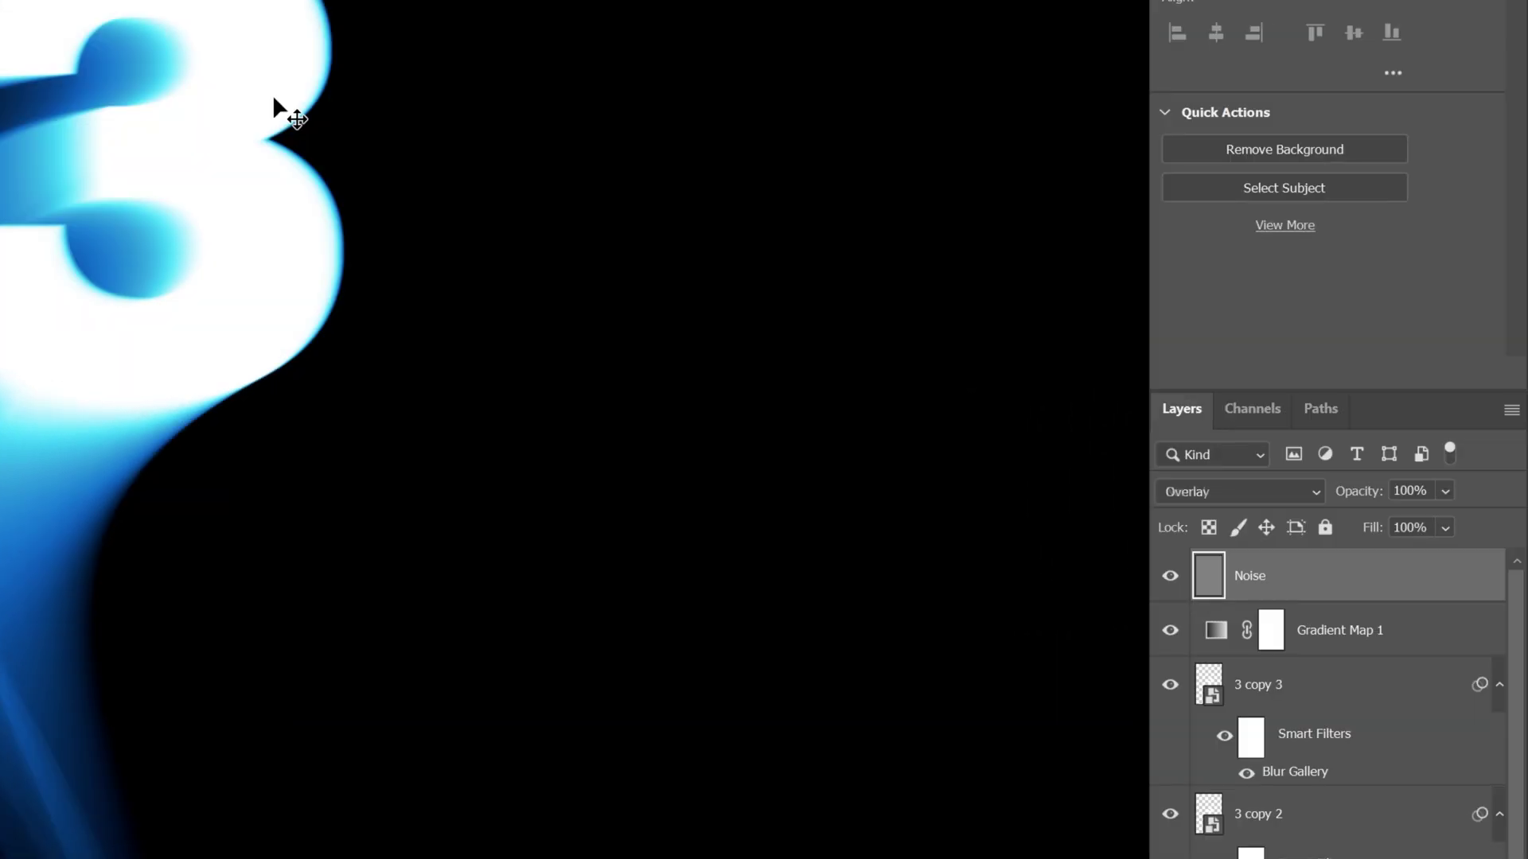
Convert the Noise layer to a smart object and add 16.19% uniform Add Noise grain.
right_click(1369, 566)
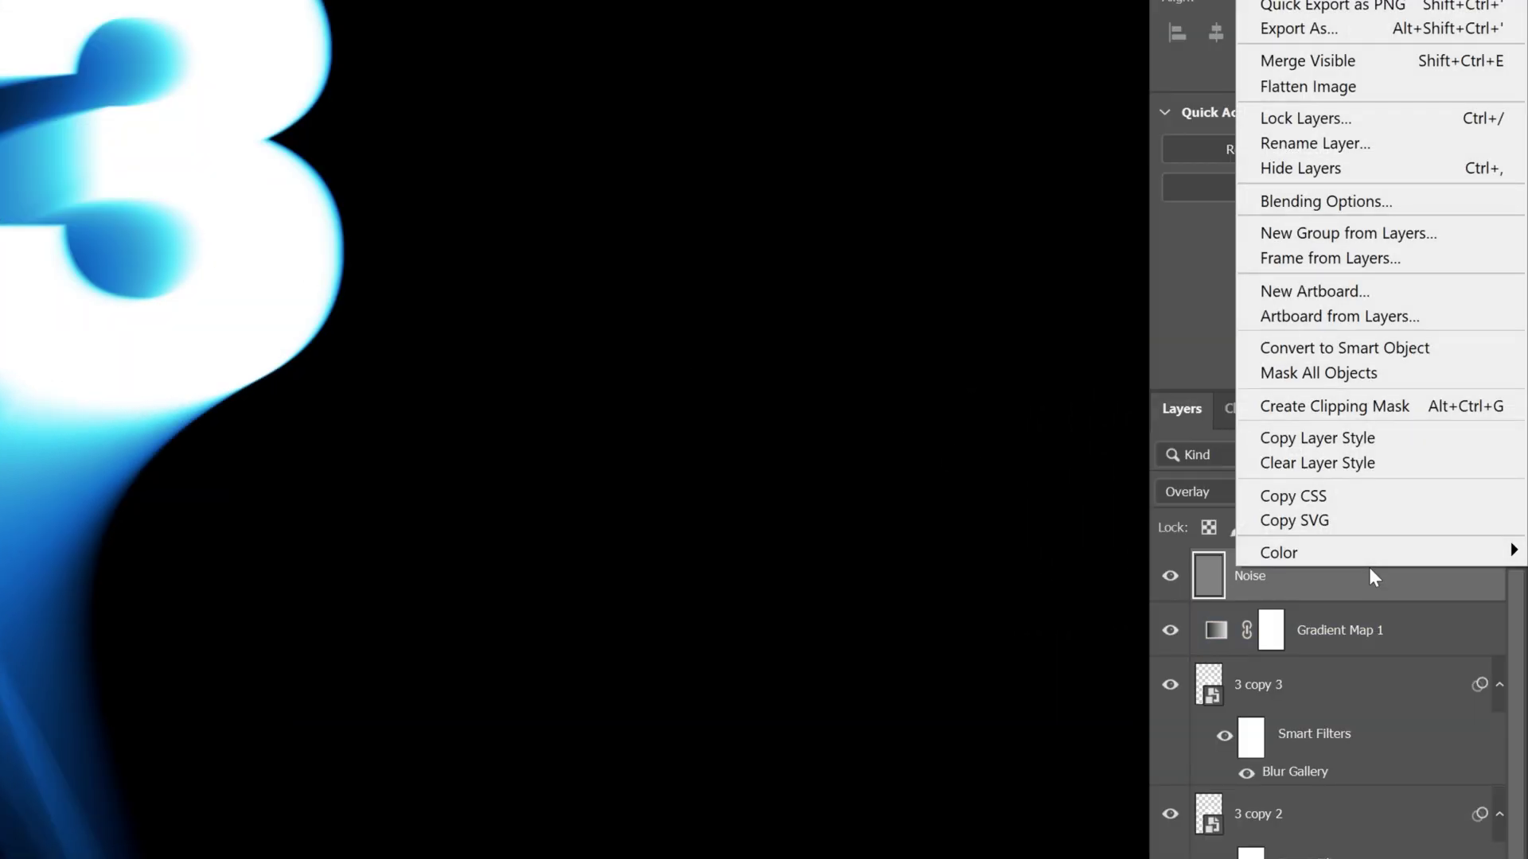
click(1385, 347)
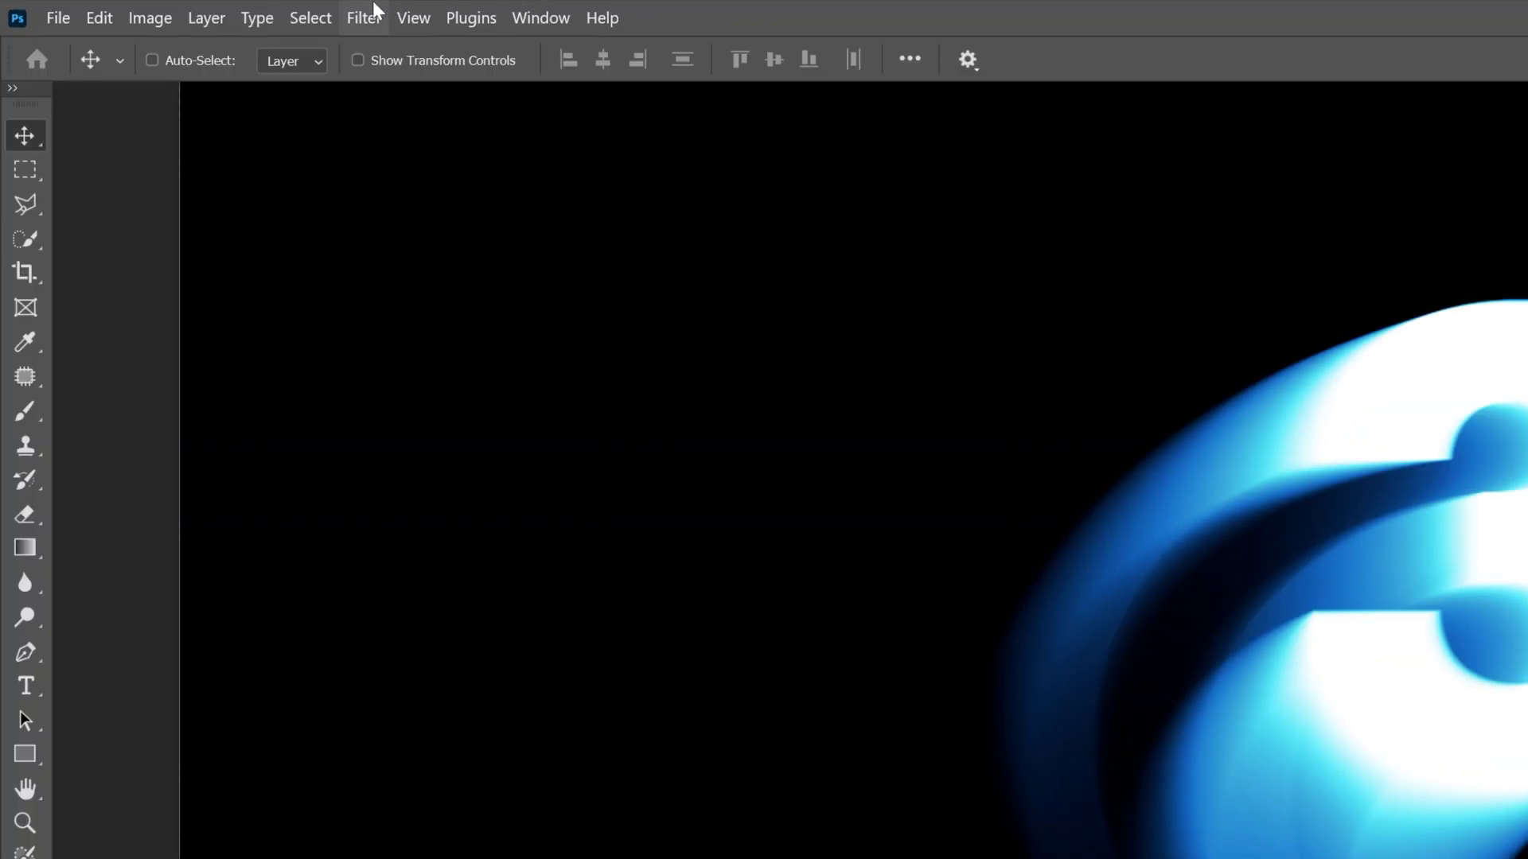
click(363, 16)
mouse_move(427, 477)
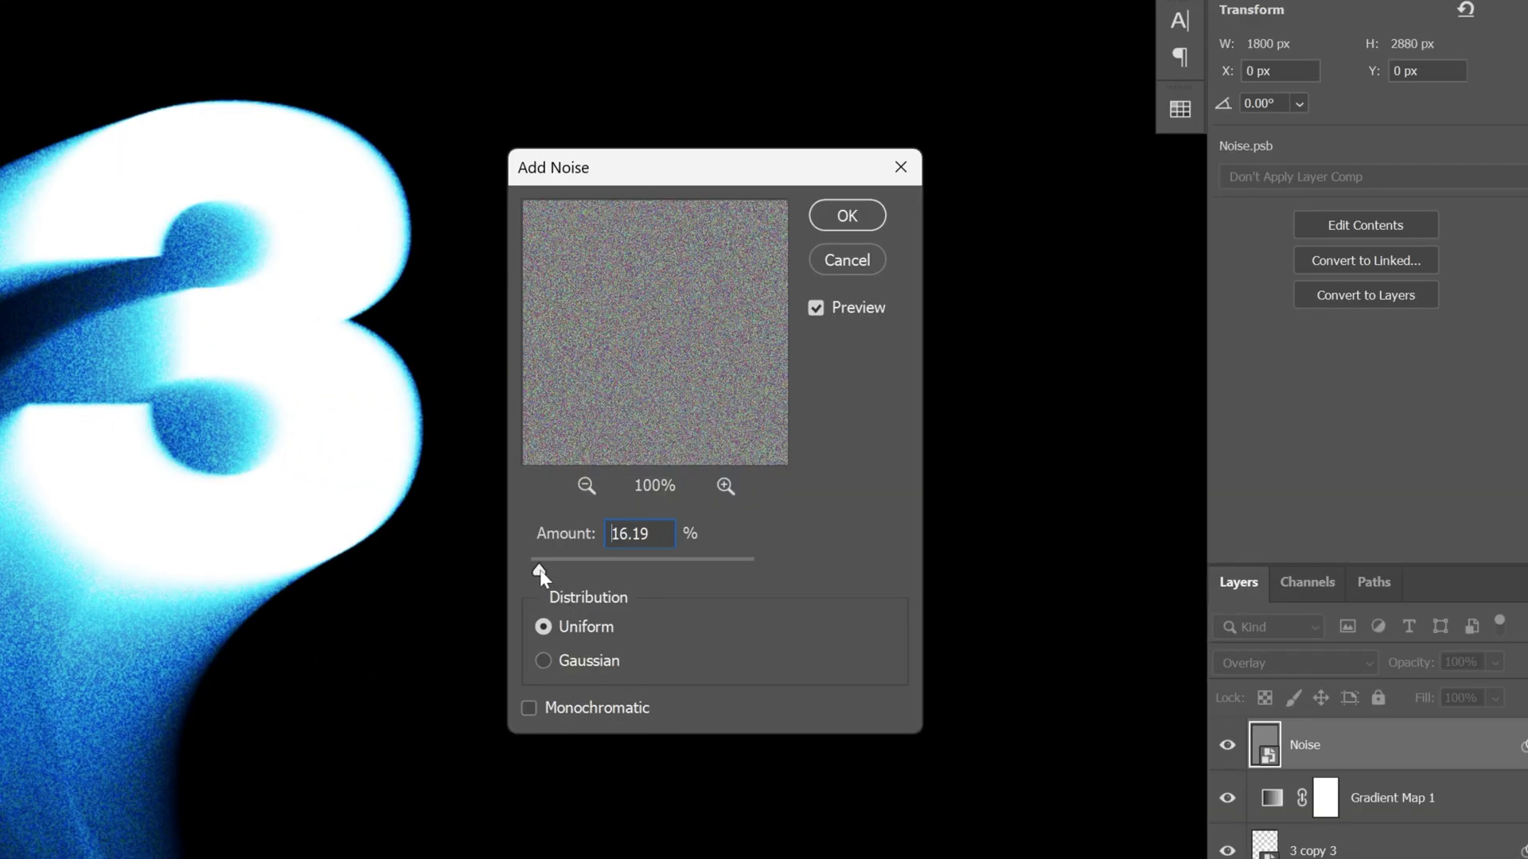
click(846, 216)
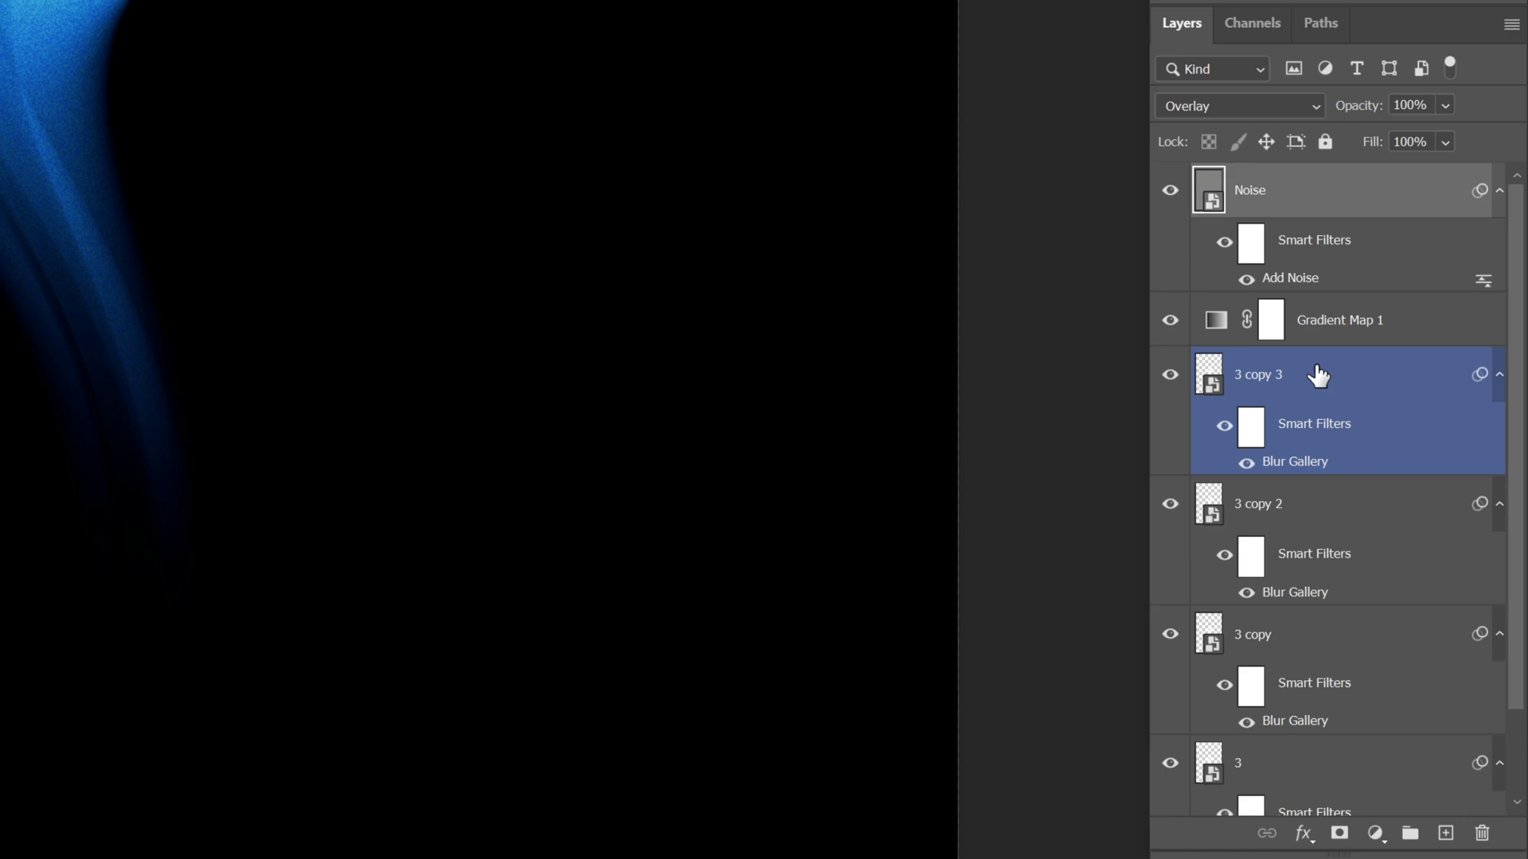
Select layers '3 copy 3' through '3' and convert them into one smart object.
click(1368, 850)
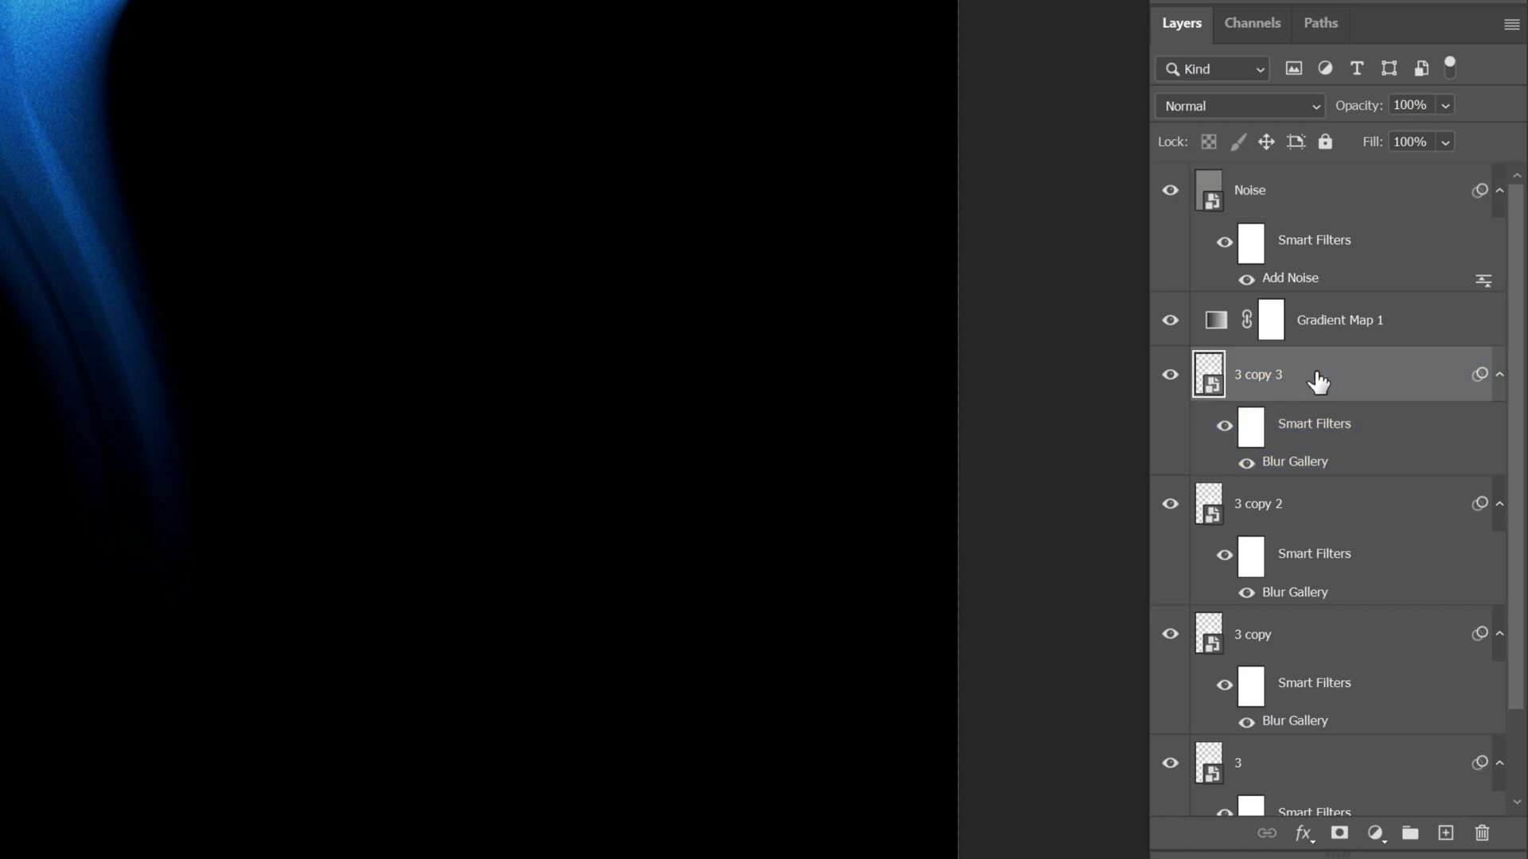
scroll(1317, 382, down, 2)
shift+click(1316, 671)
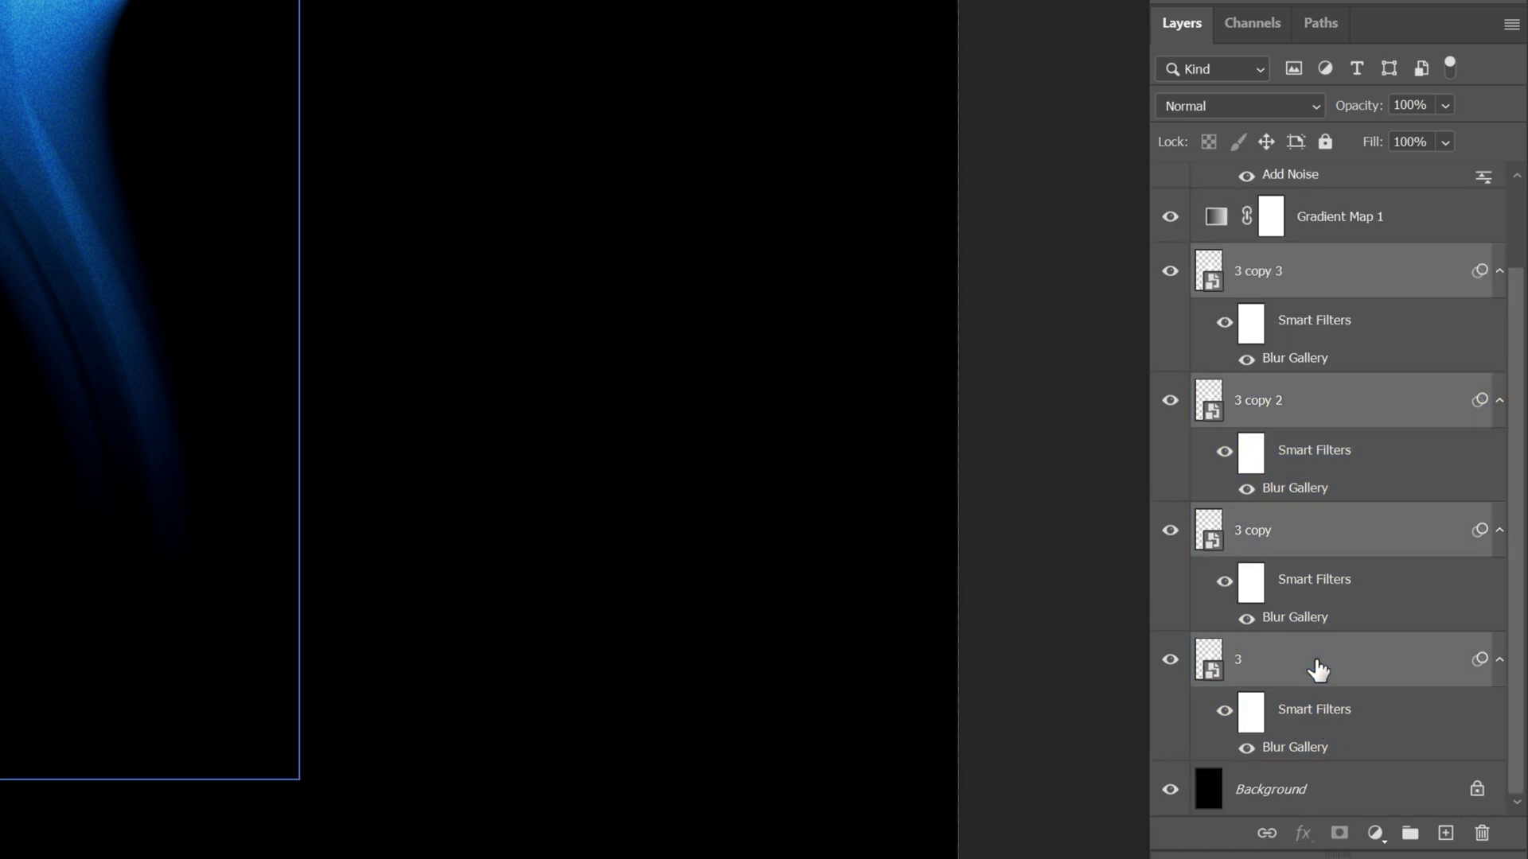
right_click(1316, 662)
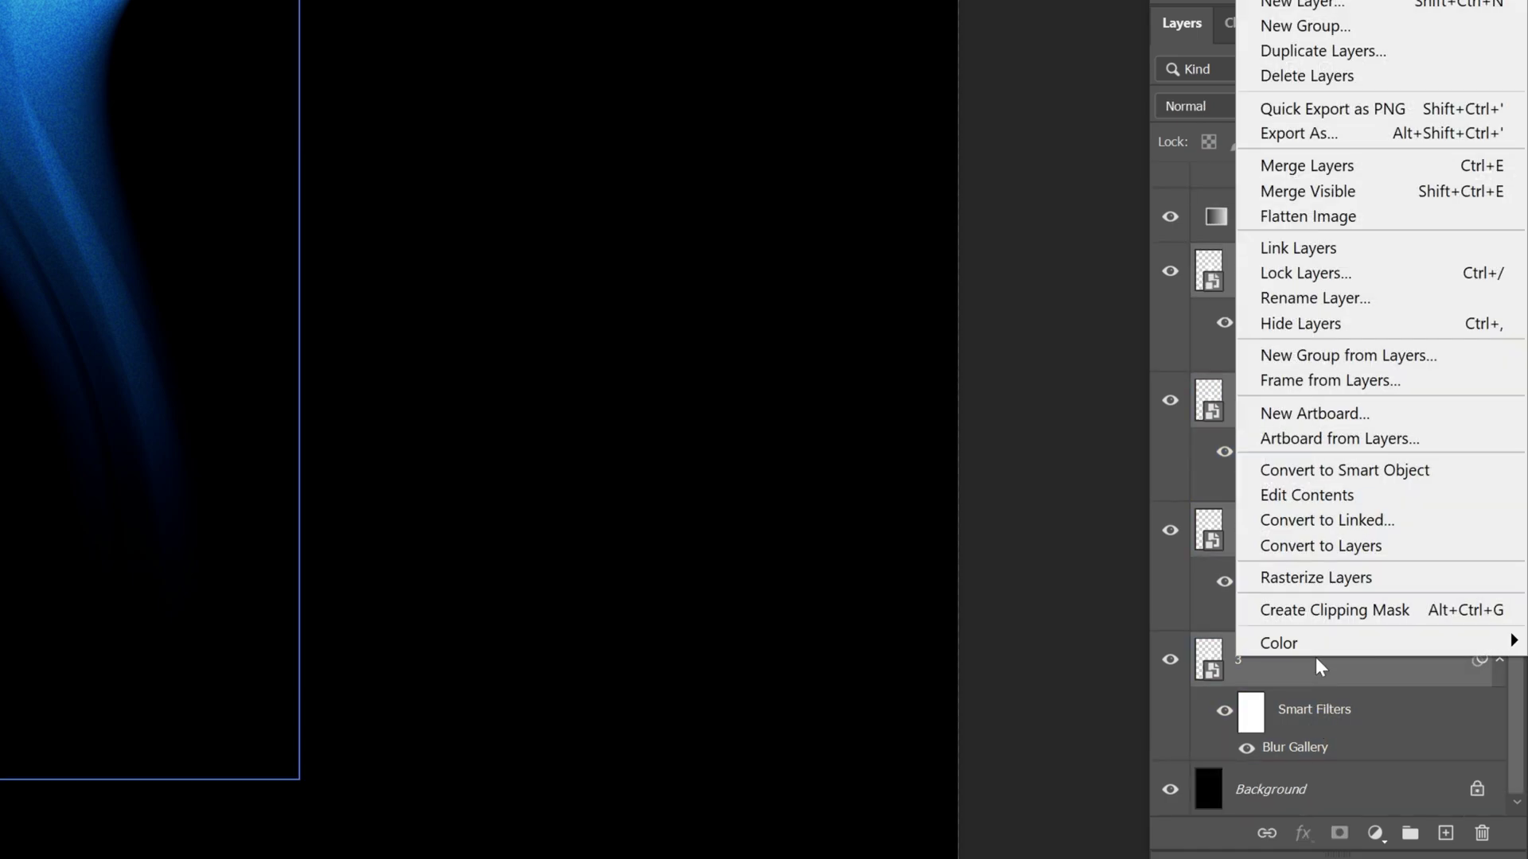
click(1394, 471)
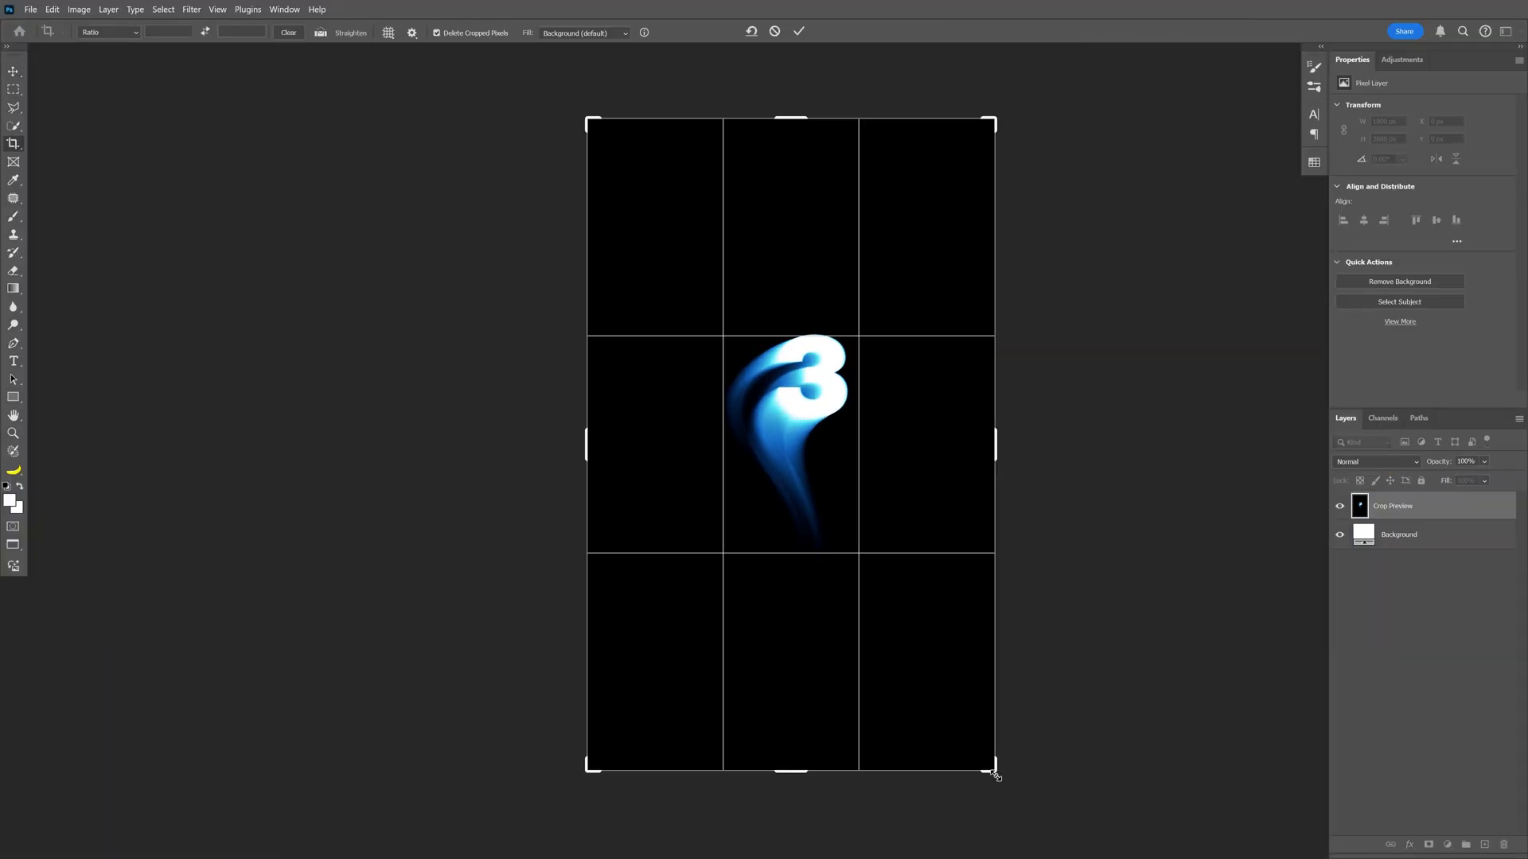
Crop the canvas inward from the bottom-right corner, then switch to the Move tool and fit the view.
drag(994, 767, 870, 573)
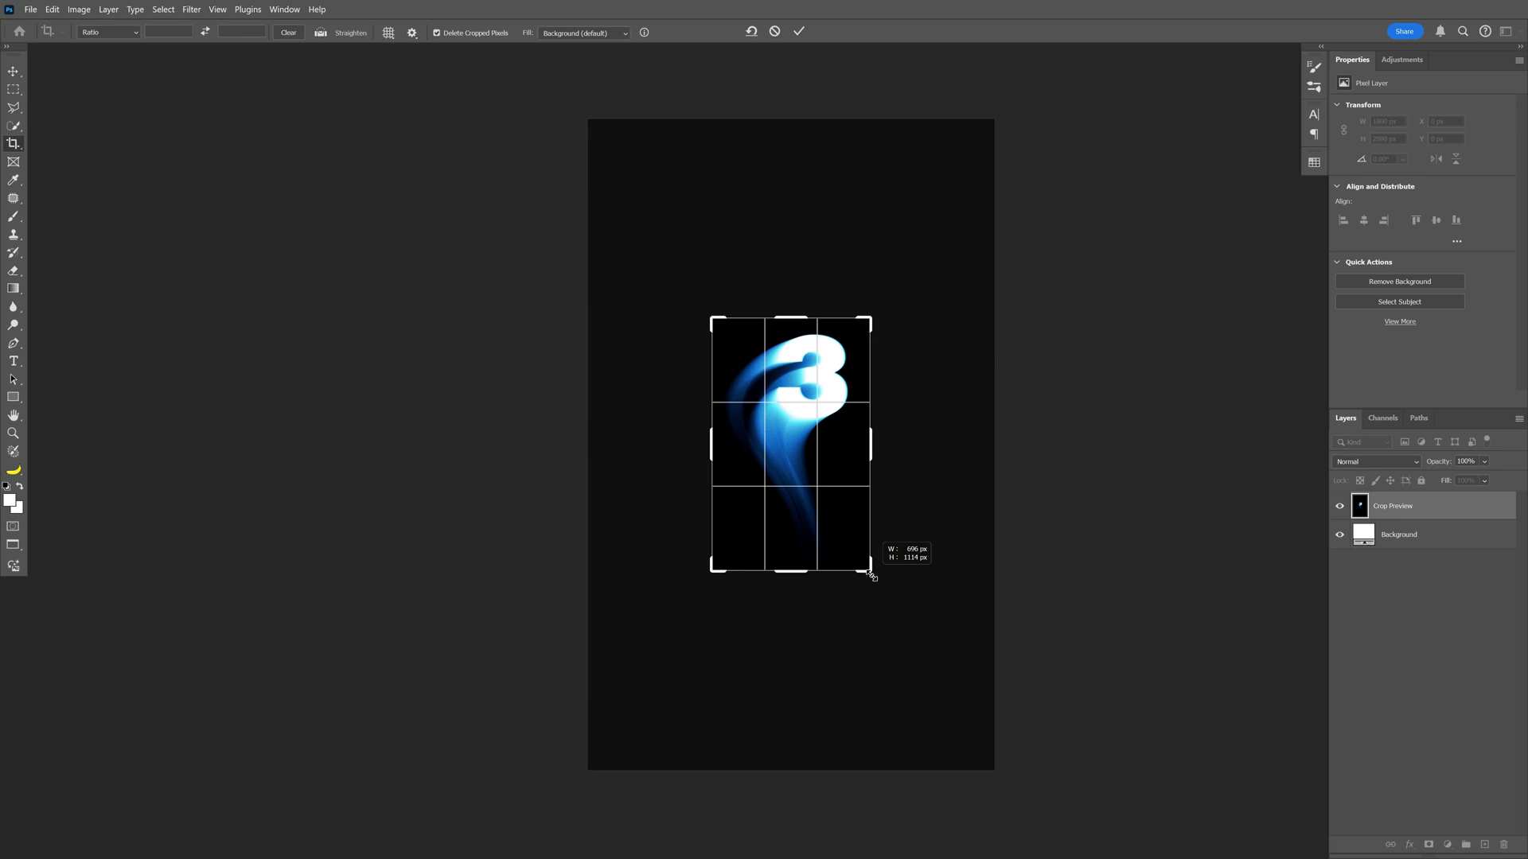
key(Return)
scroll(785, 375, up, 5)
key(v)
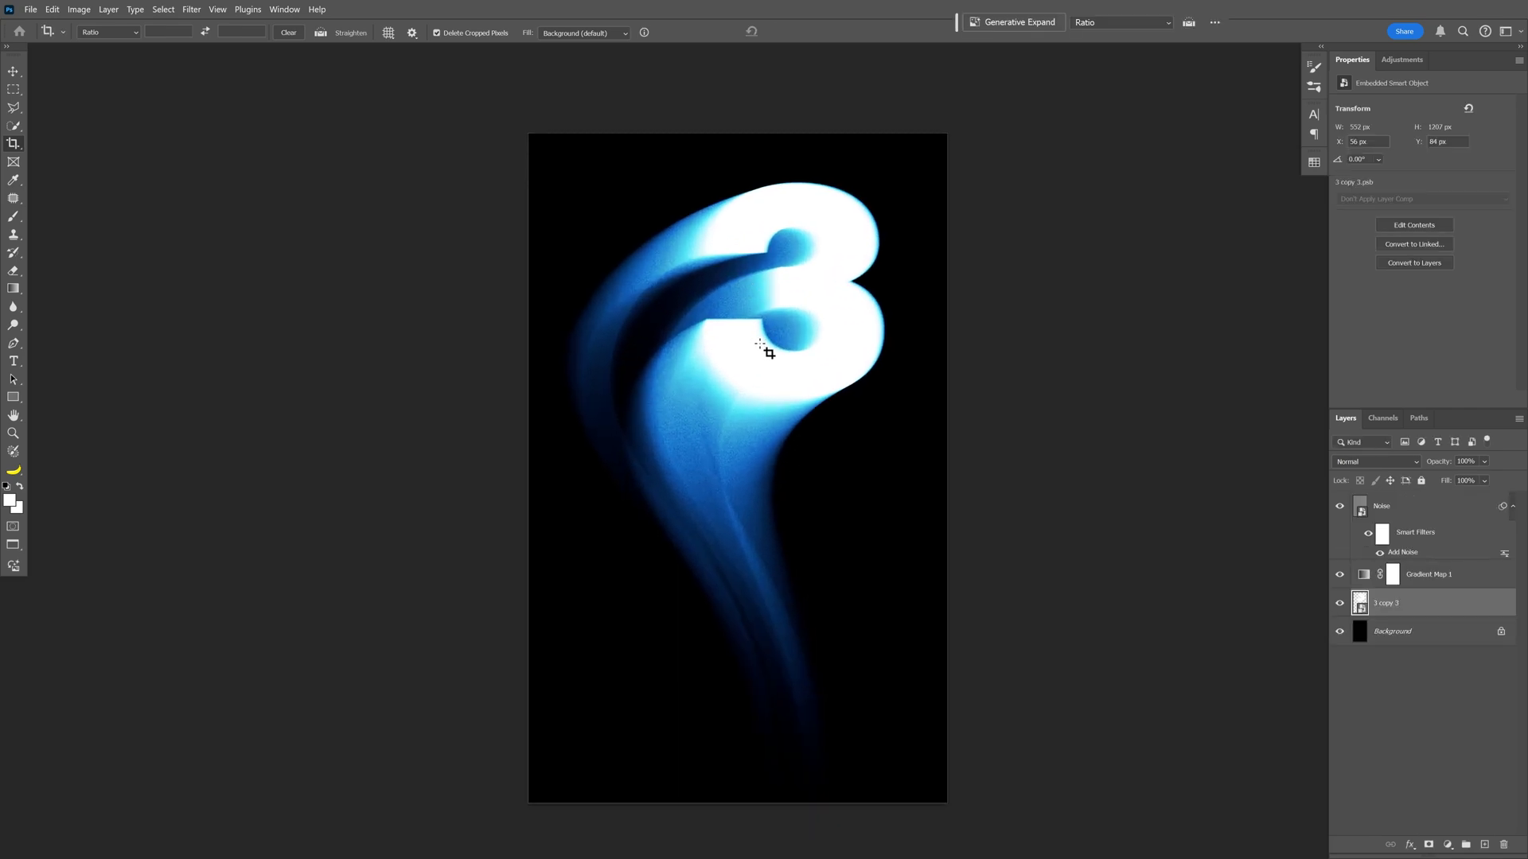
key(ctrl+0)
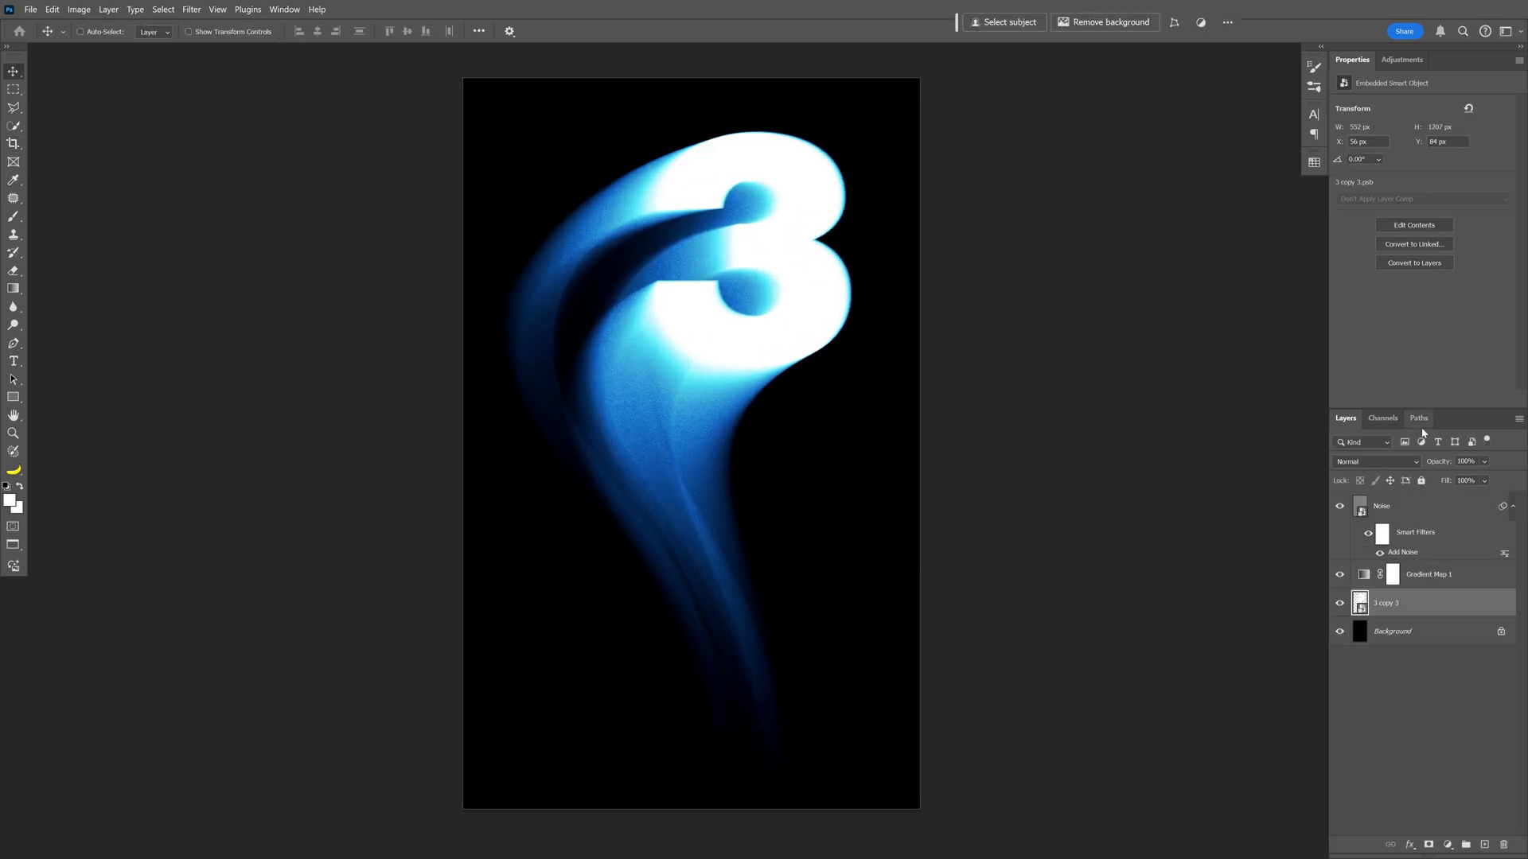